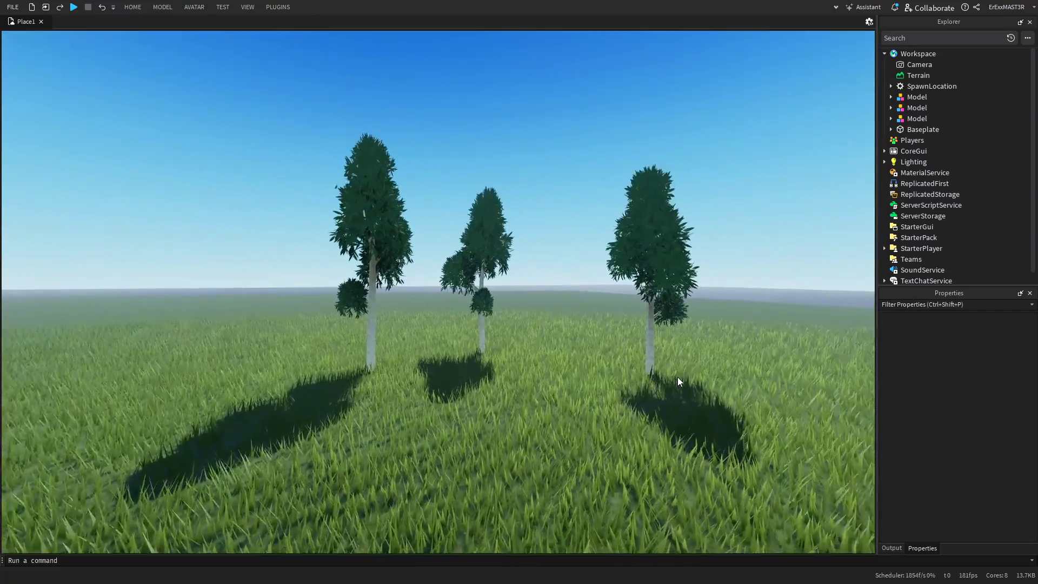
# Playtest the place and walk the character around the birch trees to examine the starting look of the grass and lighting.
pyautogui.press('w')
pyautogui.moveTo(518, 342); pyautogui.dragTo(531, 344, button='right')
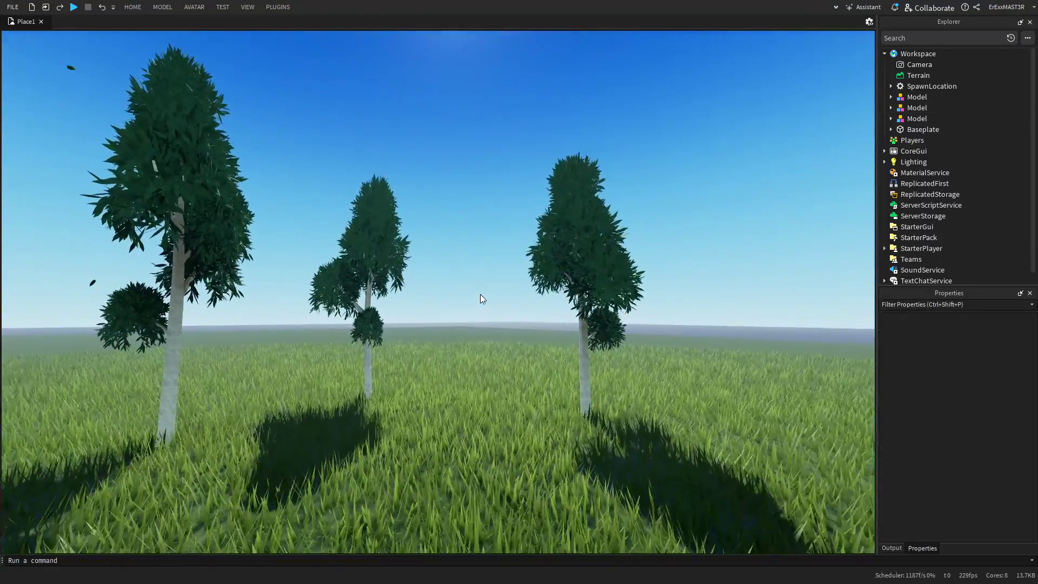
pyautogui.moveTo(480, 294); pyautogui.dragTo(474, 293, button='right')
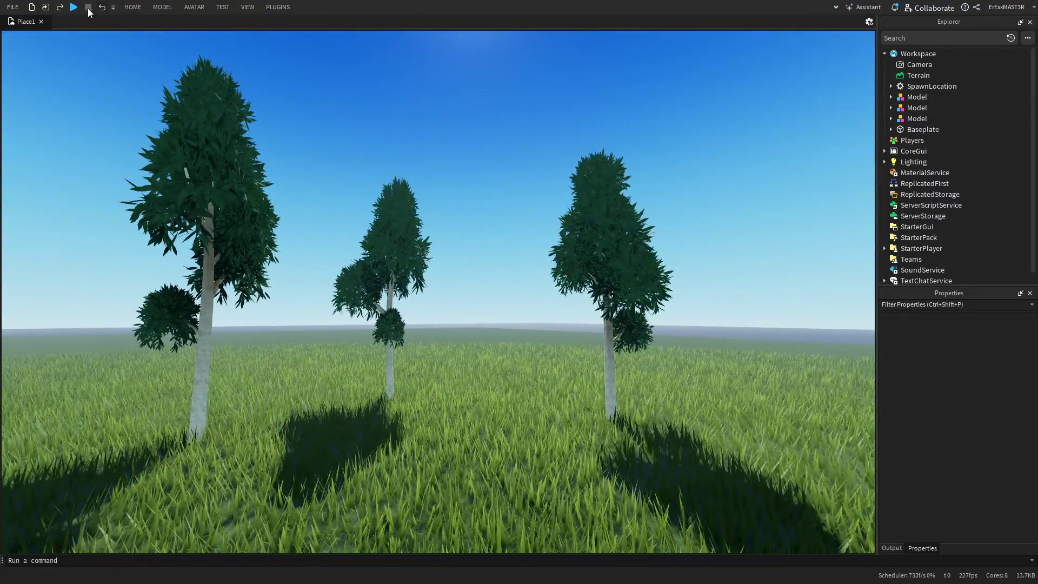
pyautogui.click(74, 8)
pyautogui.moveTo(524, 216); pyautogui.dragTo(525, 216, button='right')
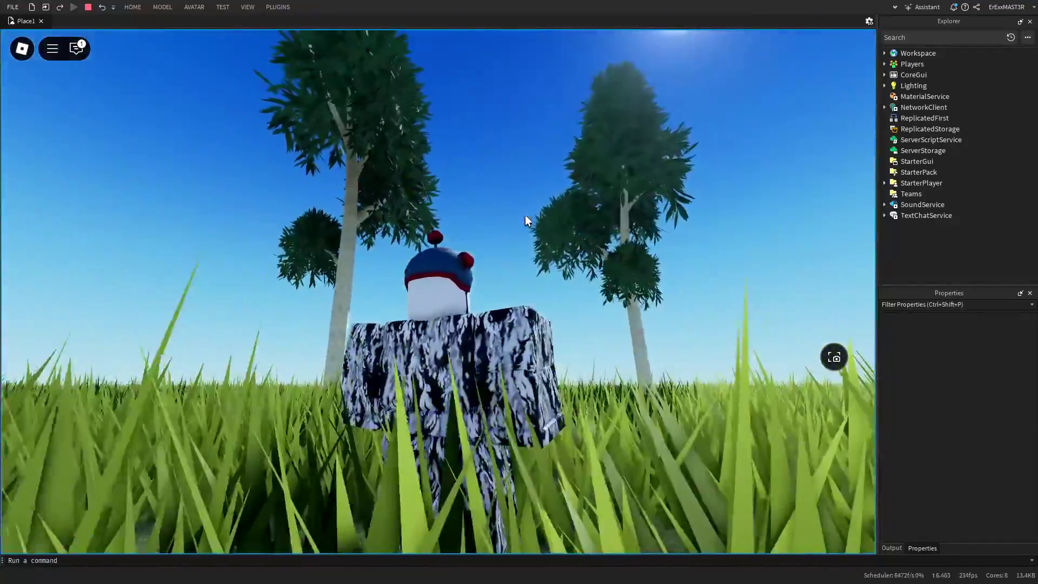
pyautogui.press('s')
pyautogui.press('d')
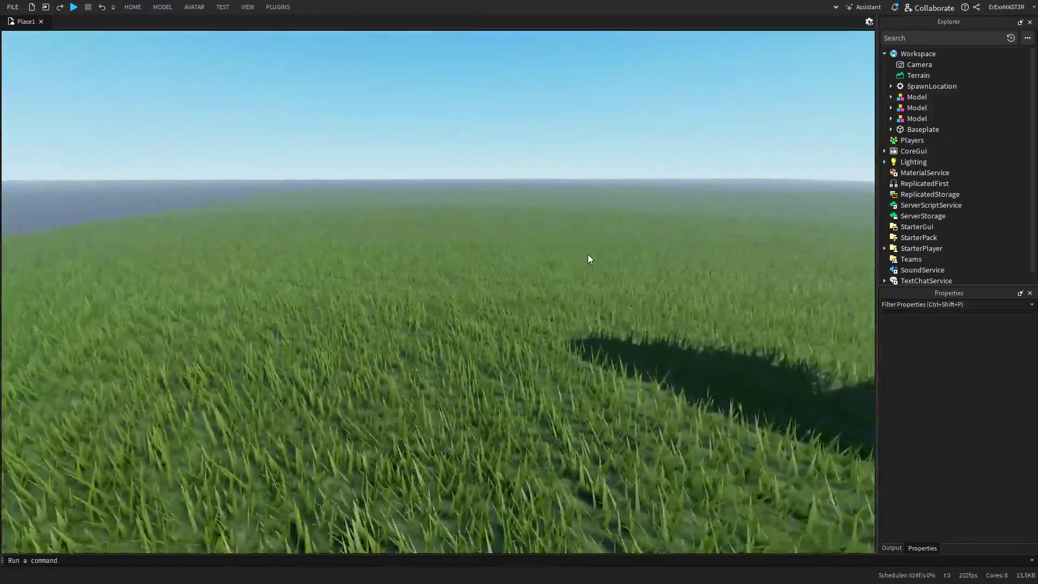
# Set the Terrain's Grass material color to 75, 110, 65.
pyautogui.moveTo(588, 254); pyautogui.dragTo(570, 244, button='right')
pyautogui.press('w')
pyautogui.press('s')
pyautogui.press('w')
pyautogui.press('s')
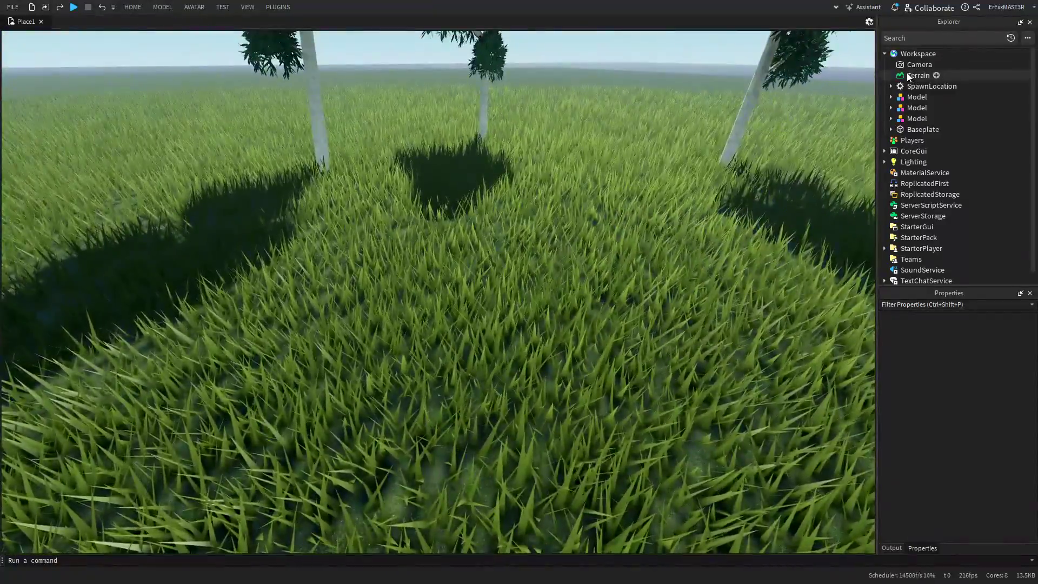
pyautogui.click(904, 75)
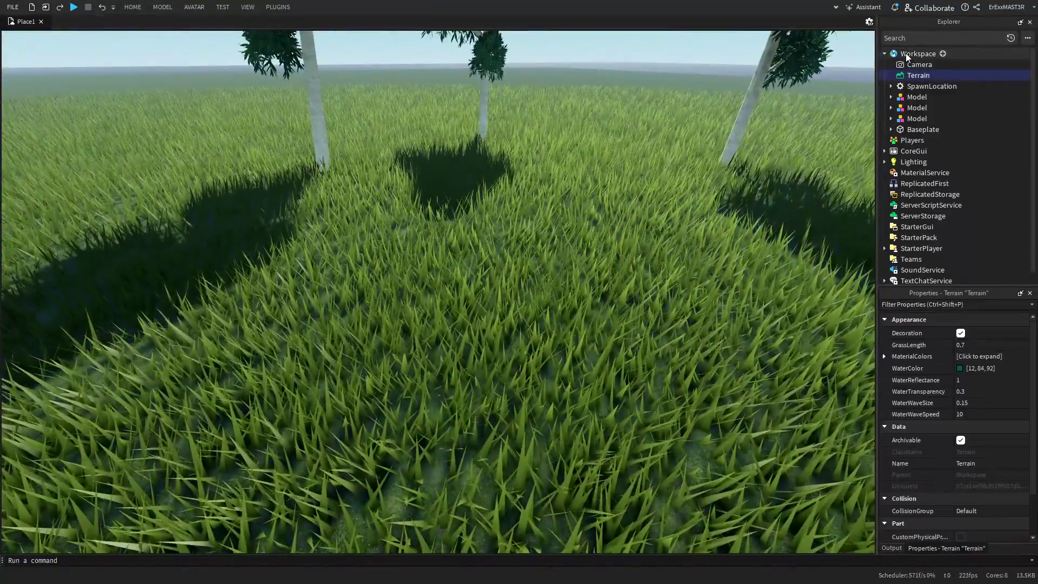
pyautogui.click(885, 357)
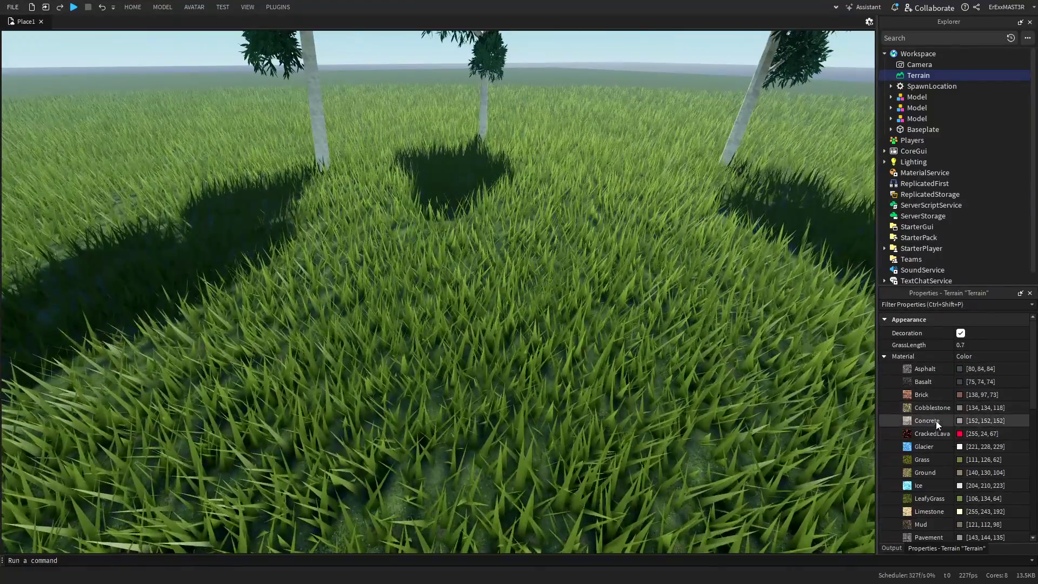
pyautogui.click(971, 459)
pyautogui.write('75')
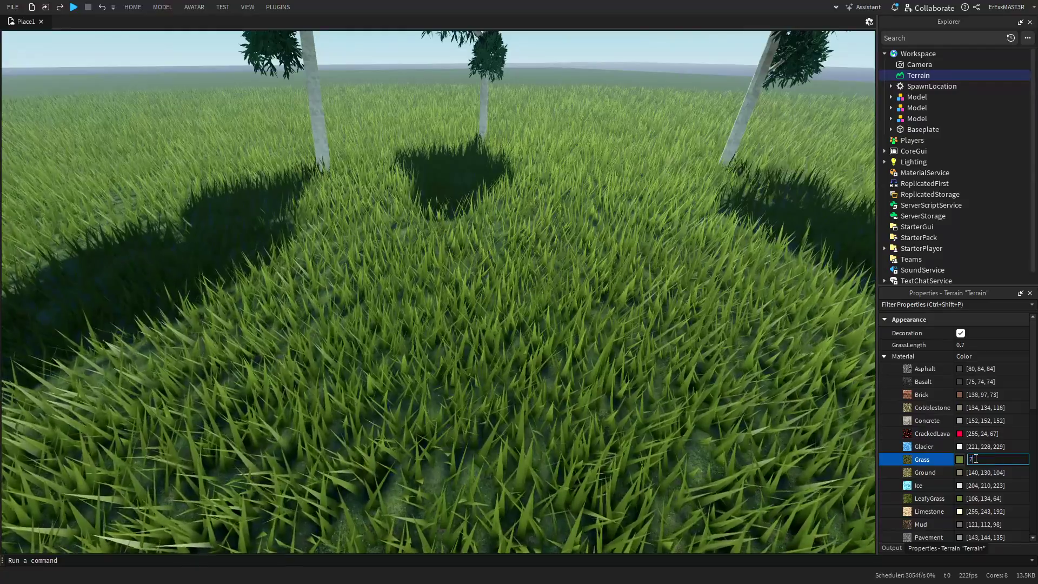
pyautogui.write(', 110,')
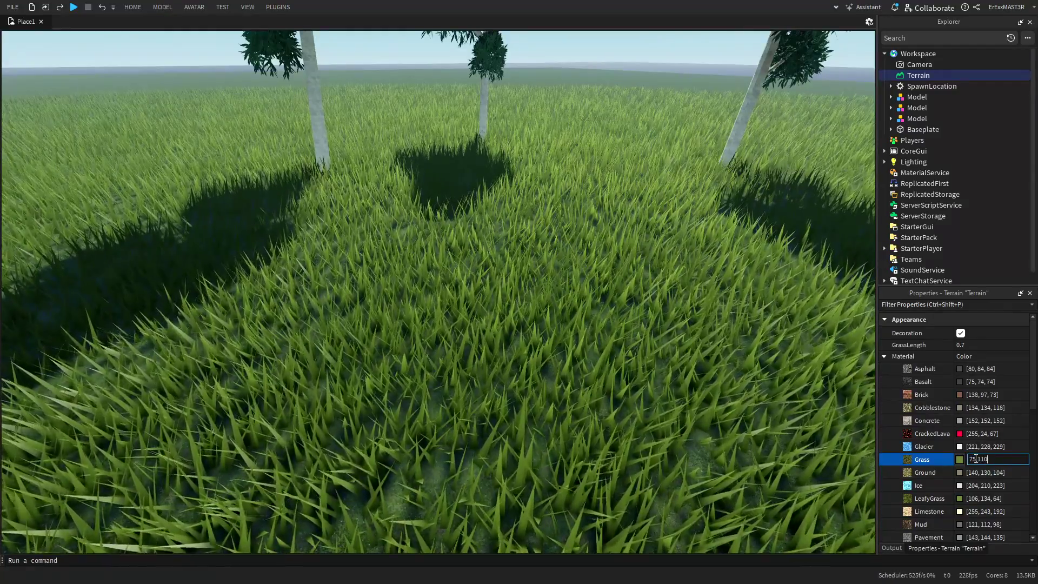
pyautogui.write(' 65')
pyautogui.press('Return')
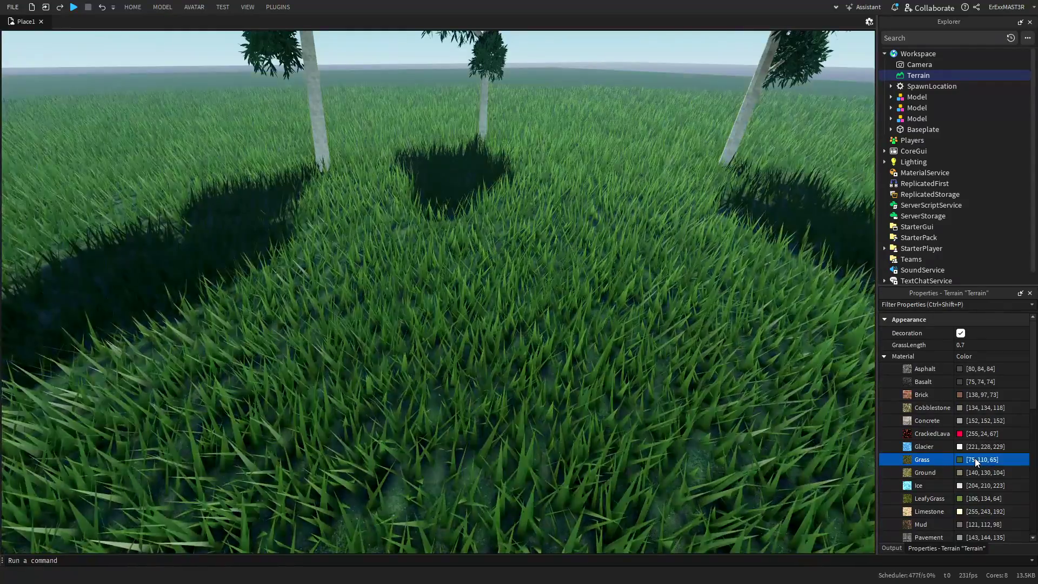
# Paint several small LeafyGrass patches onto the terrain around the trees with the Terrain Editor's Paint tool.
pyautogui.moveTo(511, 304); pyautogui.dragTo(510, 303, button='right')
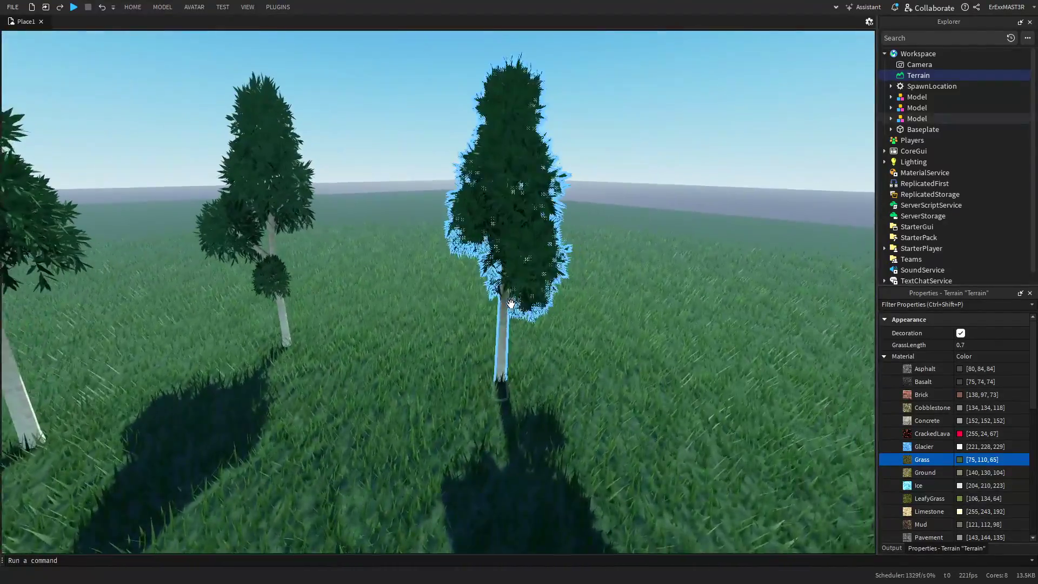
pyautogui.moveTo(528, 408); pyautogui.dragTo(527, 408, button='right')
pyautogui.moveTo(487, 261); pyautogui.dragTo(487, 260, button='right')
pyautogui.scroll(-3, 997, 416)
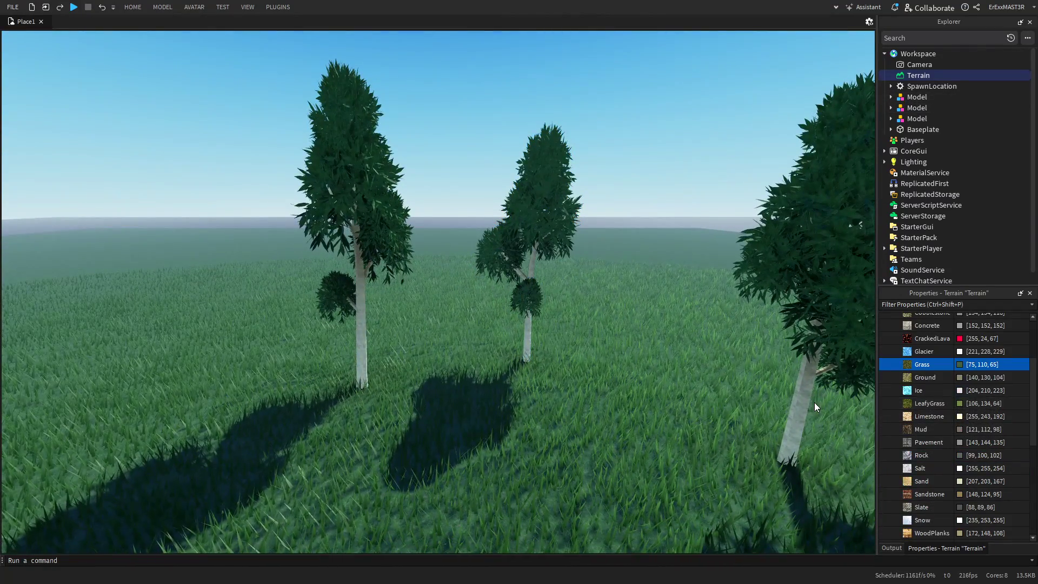
pyautogui.moveTo(650, 394); pyautogui.dragTo(650, 395, button='right')
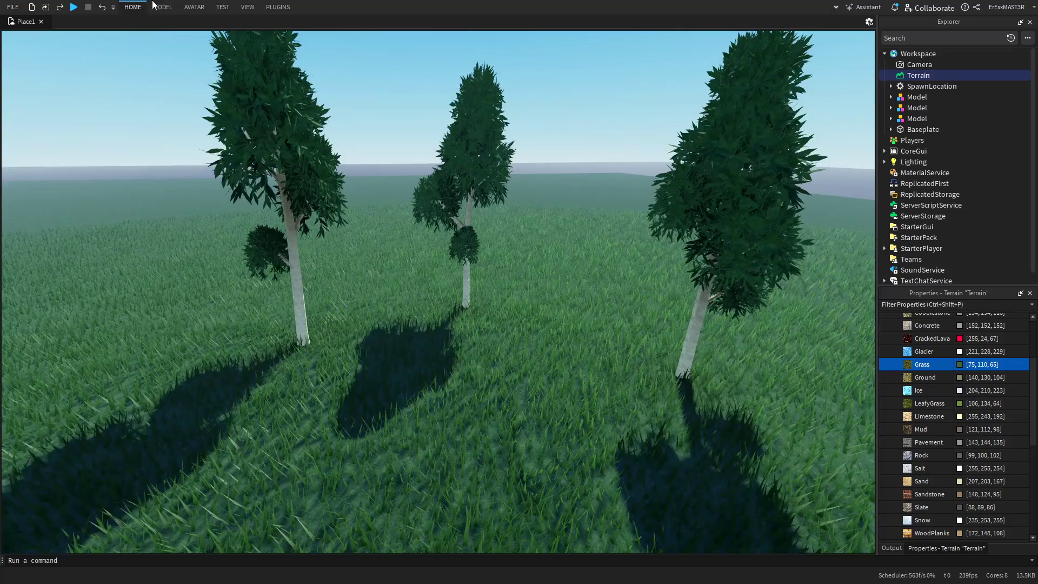
pyautogui.click(157, 27)
pyautogui.click(71, 130)
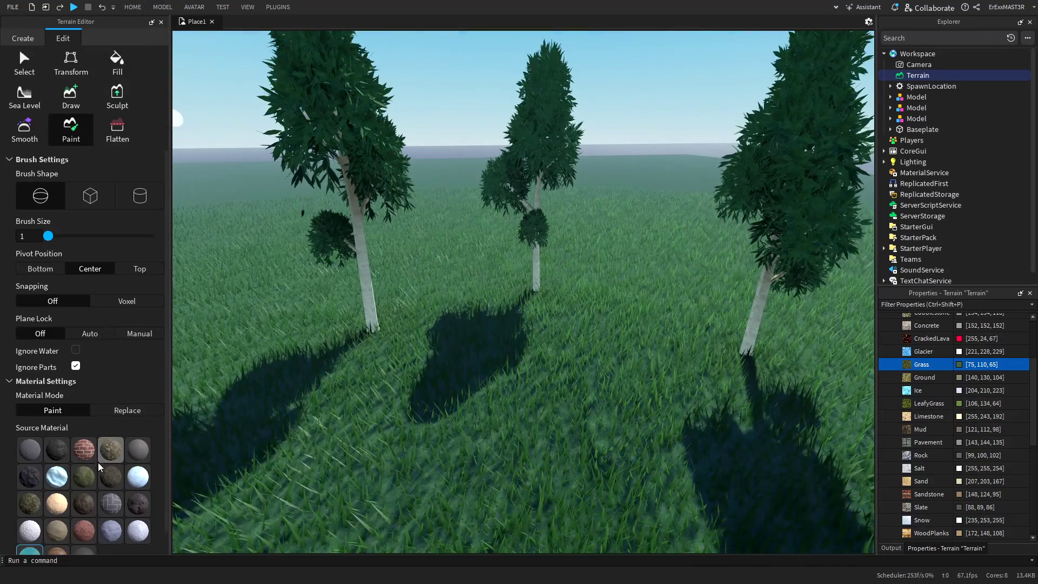
pyautogui.scroll(-1, 87, 482)
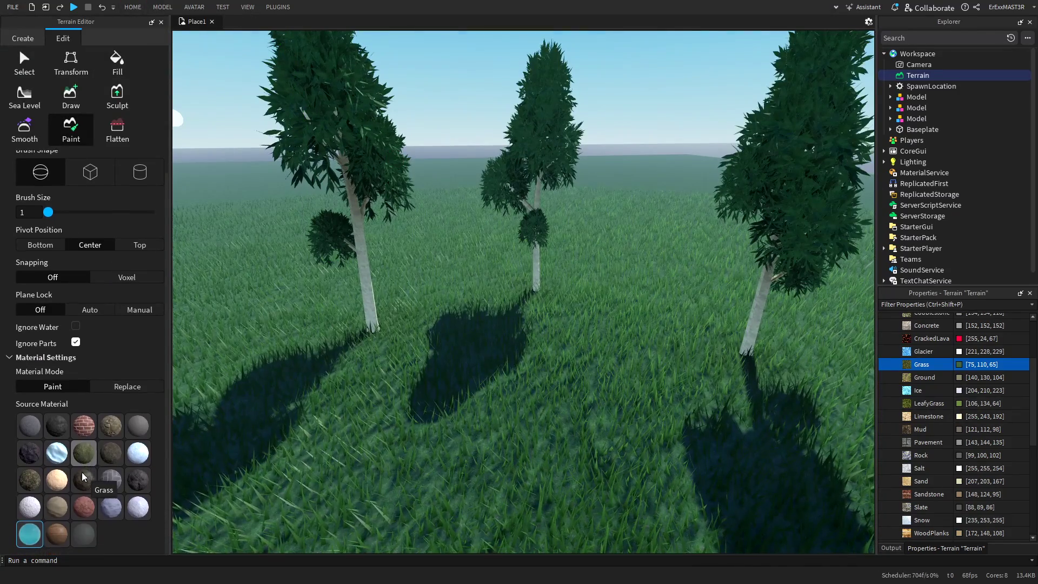
pyautogui.click(27, 481)
pyautogui.moveTo(652, 347); pyautogui.dragTo(658, 347, button='right')
pyautogui.click(661, 303)
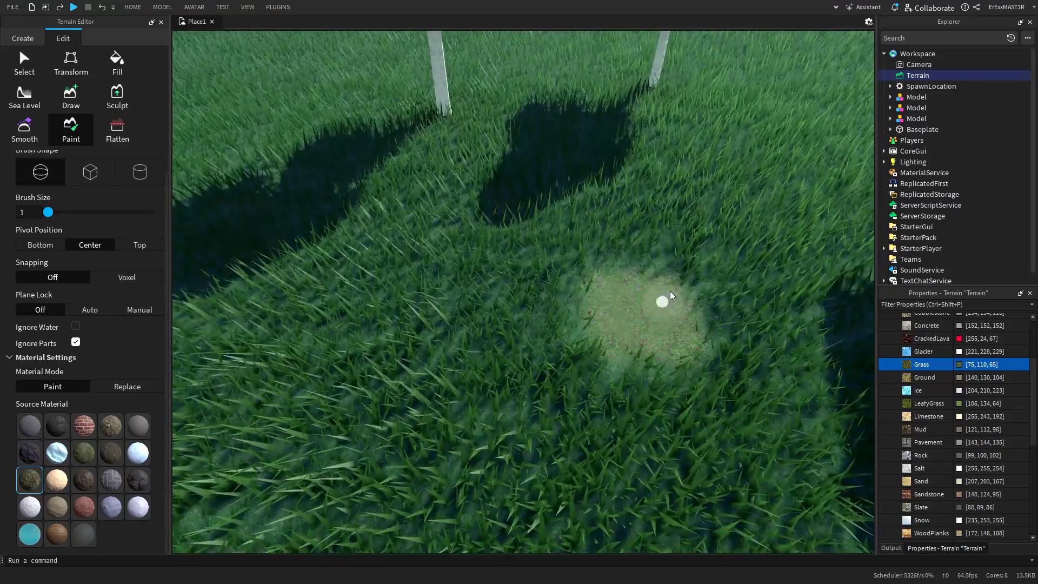
pyautogui.moveTo(624, 239)
pyautogui.mouseDown(button='right')
pyautogui.moveTo(618, 213)
pyautogui.moveTo(562, 233)
pyautogui.moveTo(599, 231)
pyautogui.mouseUp(button='right')
pyautogui.click(605, 249)
pyautogui.click(620, 213)
pyautogui.click(560, 237)
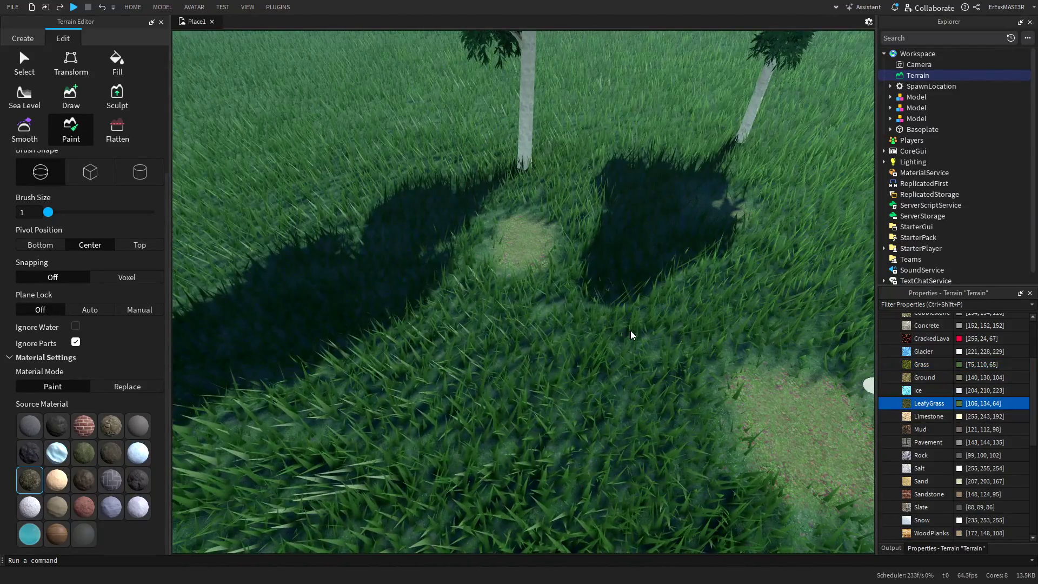
# Set the Terrain's LeafyGrass material color to 37, 104, 41.
pyautogui.click(682, 356)
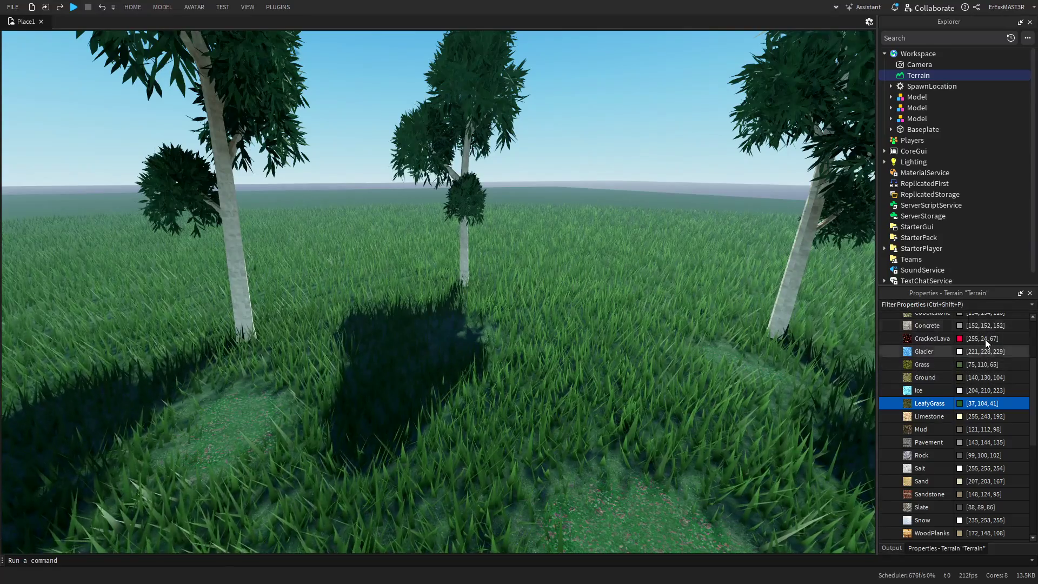
pyautogui.moveTo(689, 385); pyautogui.dragTo(654, 351, button='right')
# Set the Ambient color of the Lighting service to 21, 21, 21.
pyautogui.click(885, 53)
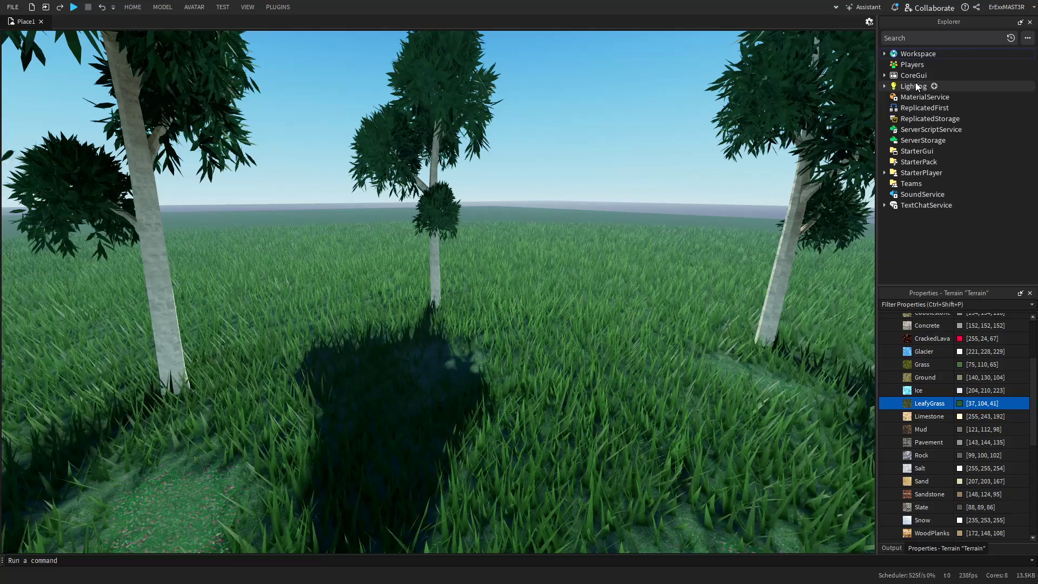
pyautogui.doubleClick(914, 86)
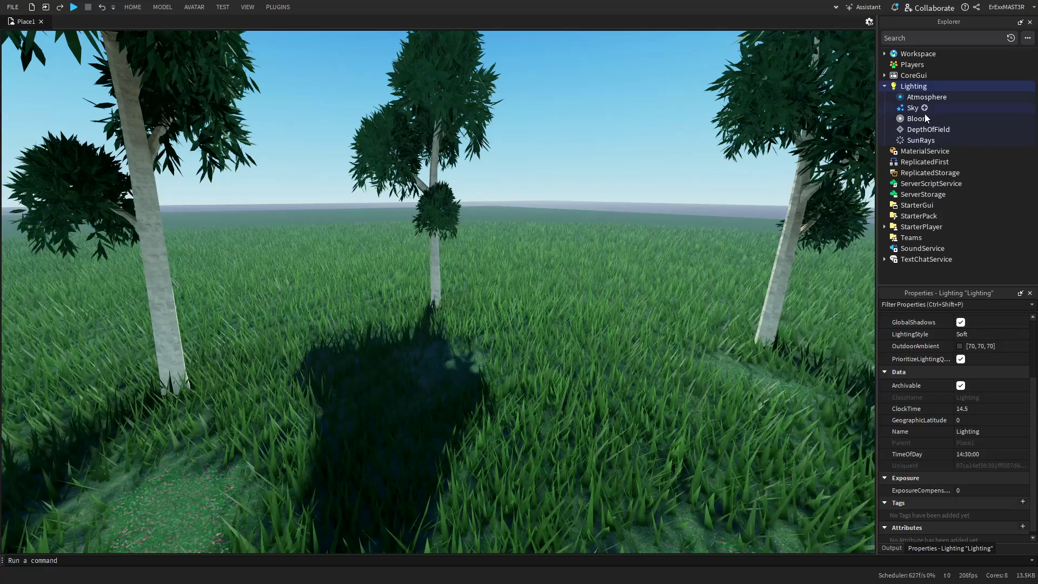
pyautogui.scroll(3, 919, 352)
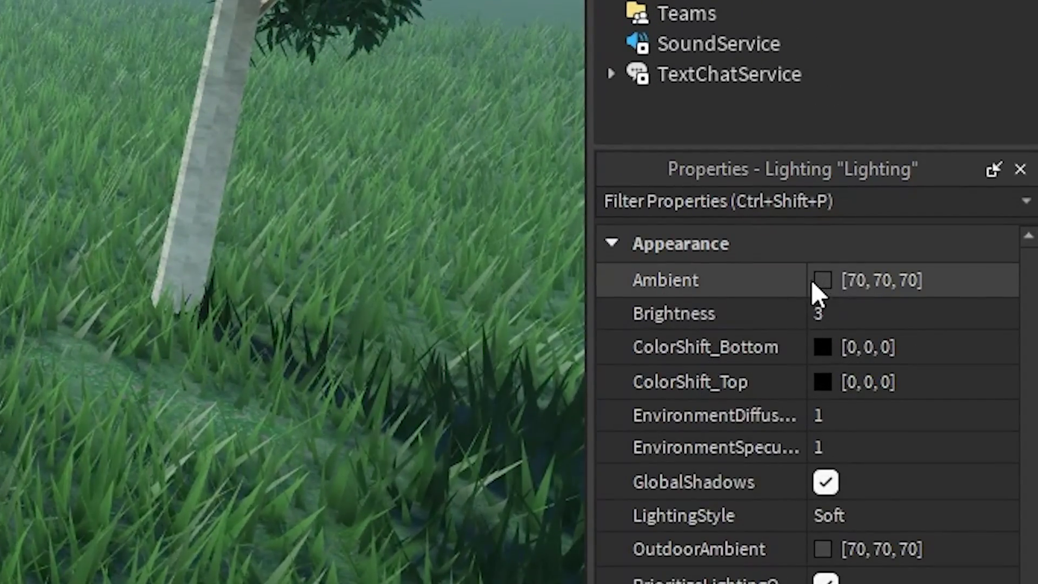
pyautogui.click(821, 281)
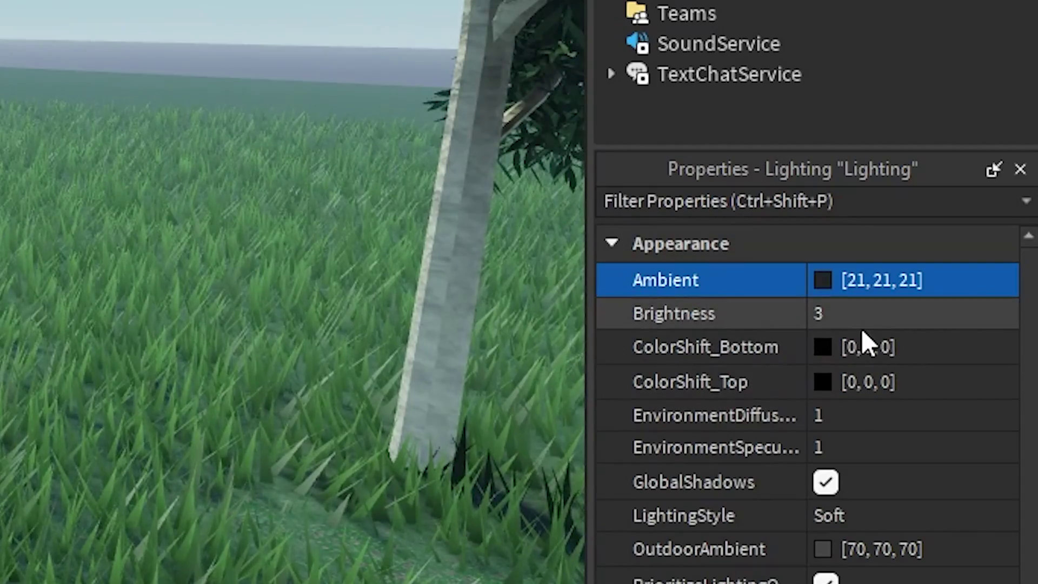
# Try a Lighting Brightness of 2 on the scene and restore it to 3.
pyautogui.click(861, 325)
pyautogui.write('2')
pyautogui.press('Return')
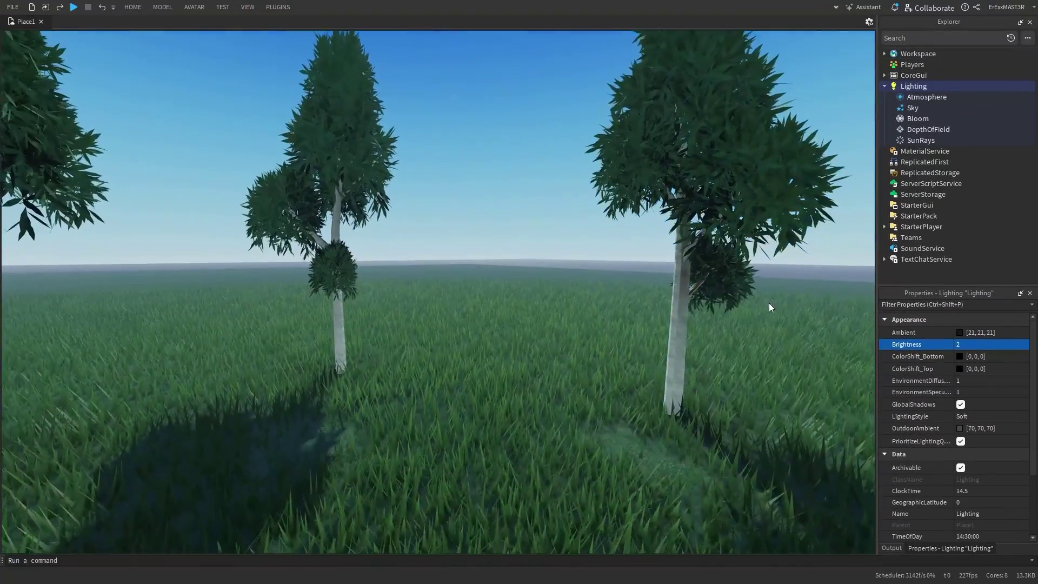
pyautogui.moveTo(716, 313)
pyautogui.mouseDown(button='right')
pyautogui.moveTo(676, 329)
pyautogui.moveTo(712, 331)
pyautogui.mouseUp(button='right')
pyautogui.write('s')
pyautogui.write('3')
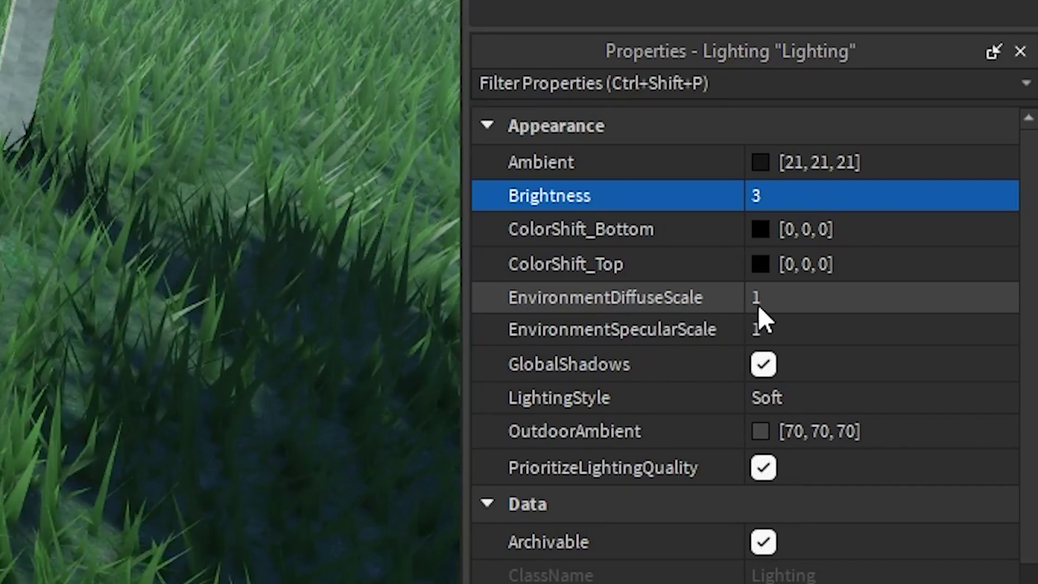
# Set the Lighting's EnvironmentDiffuseScale to 0.5, briefly comparing it with a value of 1.
pyautogui.click(760, 313)
pyautogui.write('.5')
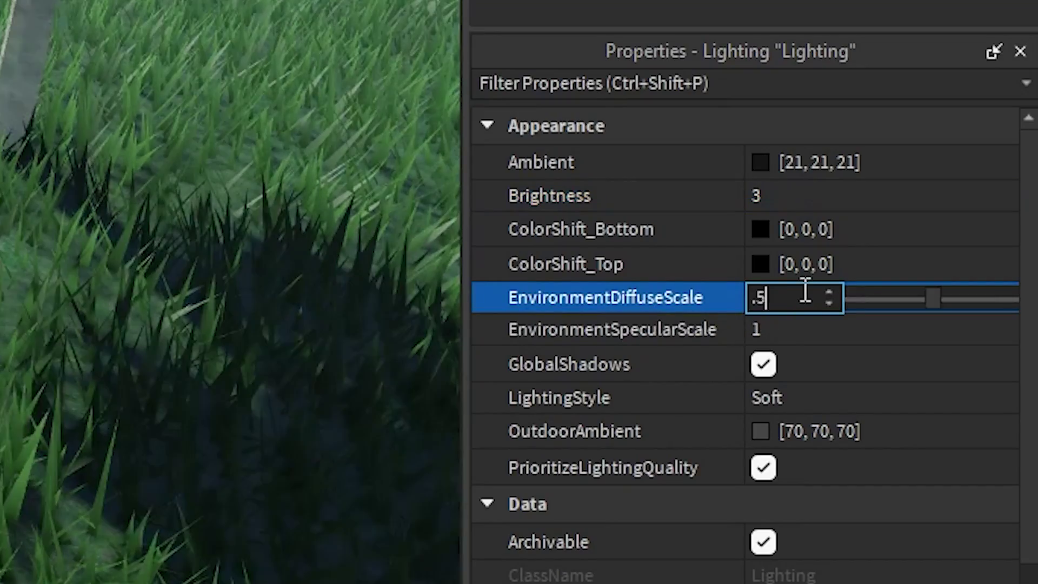
pyautogui.press('Return')
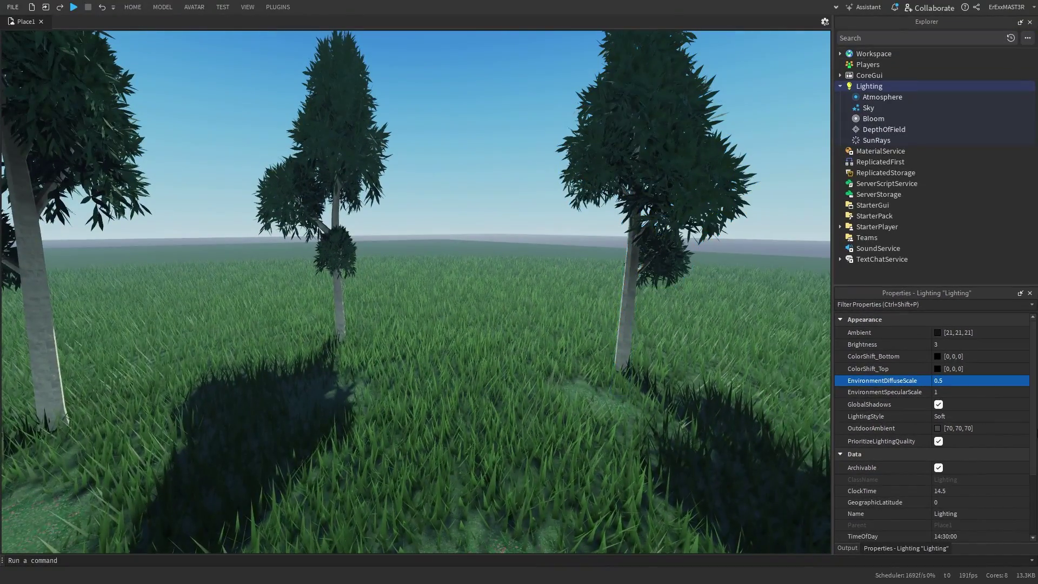
pyautogui.moveTo(1005, 381); pyautogui.dragTo(1032, 383)
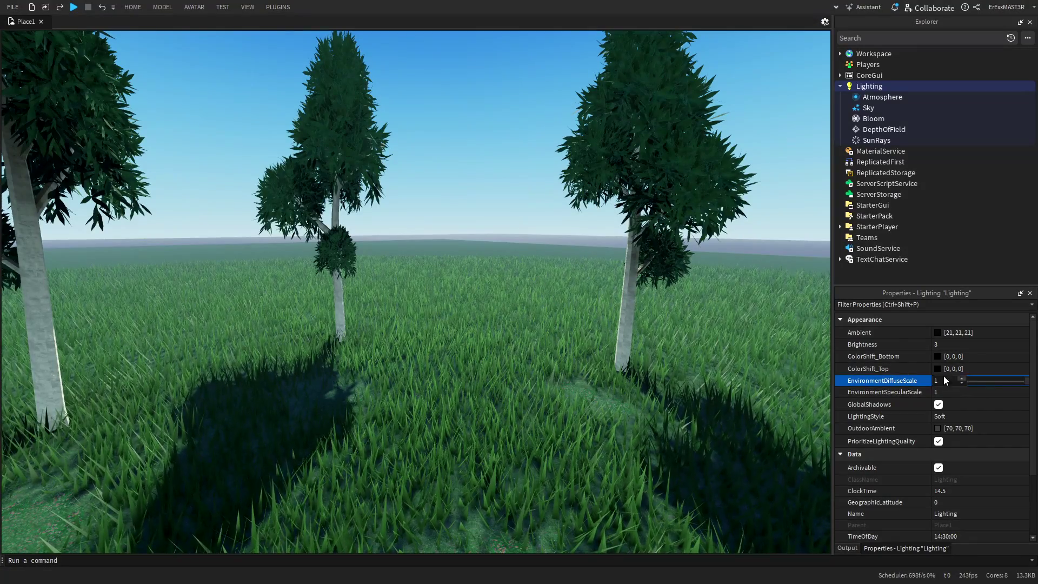
pyautogui.press('BackSpace')
pyautogui.write('.5')
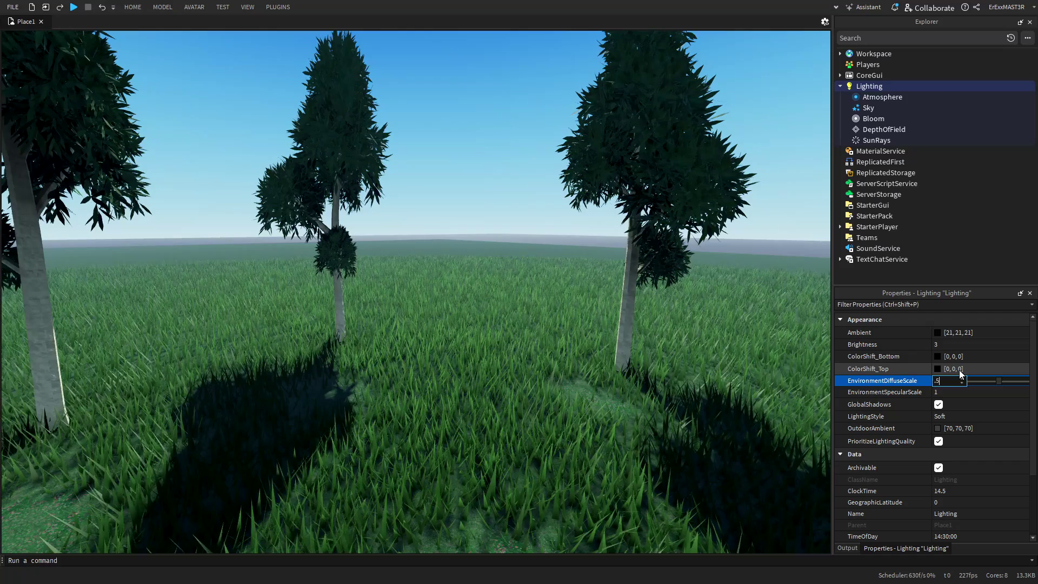
pyautogui.press('Return')
# Set the Lighting's EnvironmentSpecularScale to 0.8.
pyautogui.moveTo(705, 295); pyautogui.dragTo(705, 295, button='right')
pyautogui.press('w')
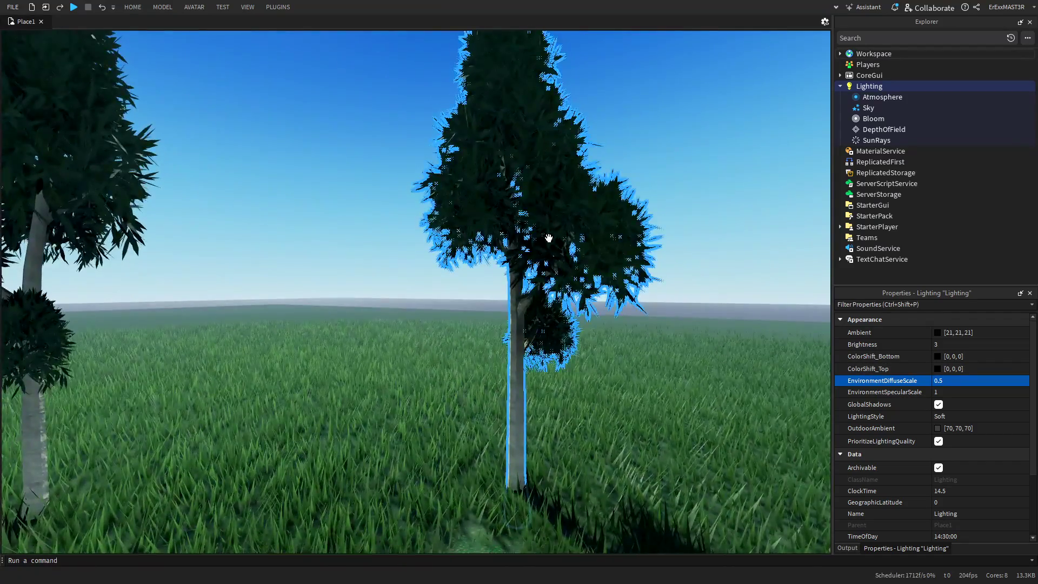
pyautogui.press('w')
pyautogui.moveTo(547, 235); pyautogui.dragTo(547, 235, button='right')
pyautogui.click(900, 392)
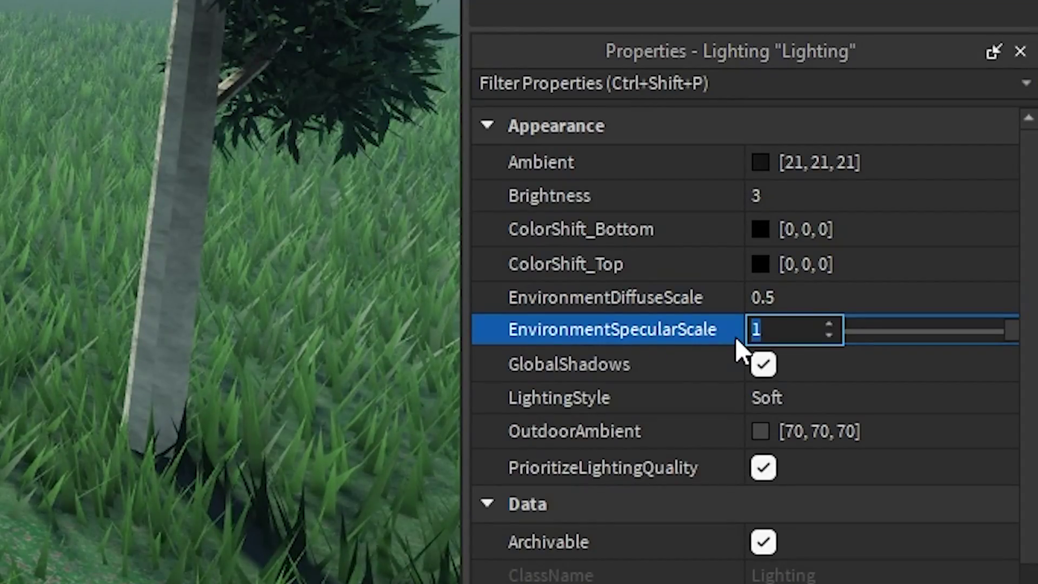
pyautogui.write('.8')
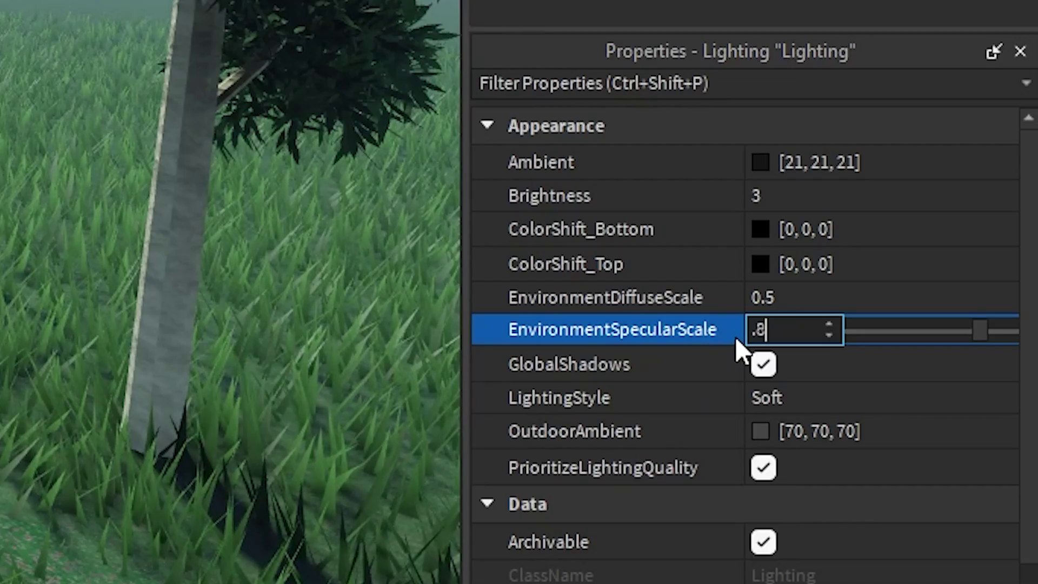
pyautogui.press('Return')
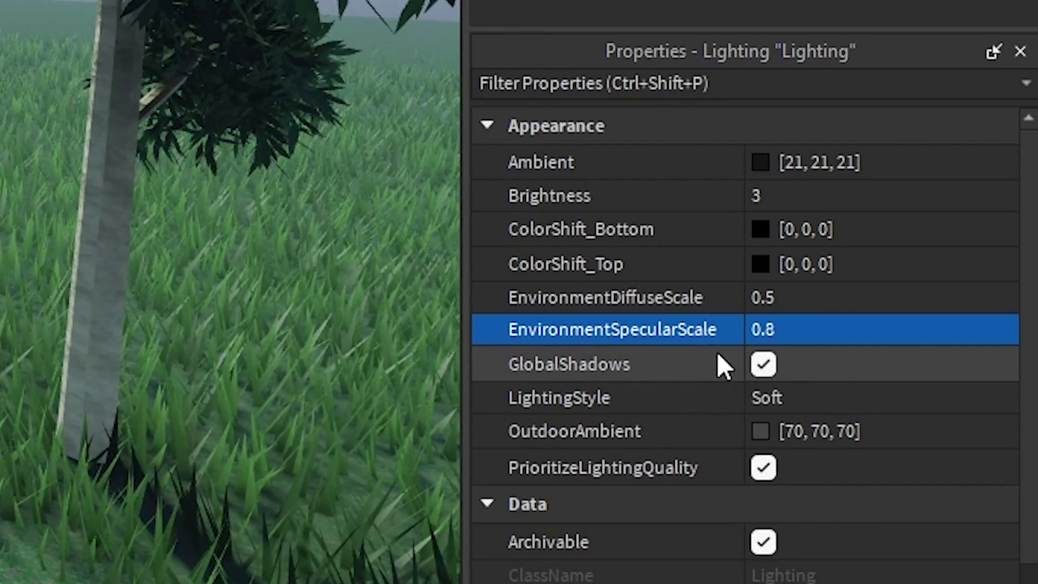
# Turn the Lighting's GlobalShadows off and back on to compare the scene with and without shadows.
pyautogui.click(764, 364)
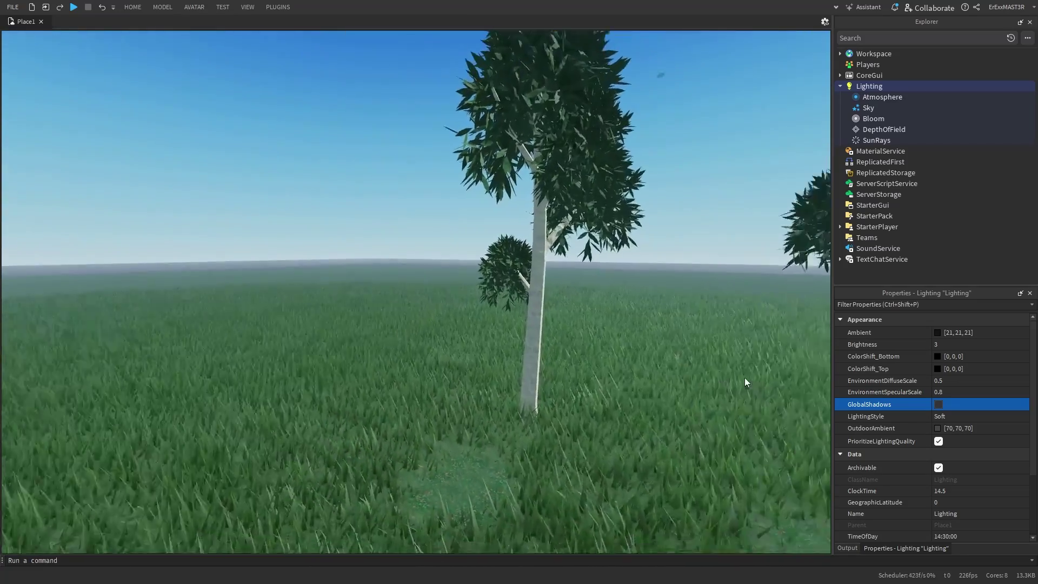
pyautogui.moveTo(744, 377); pyautogui.dragTo(750, 377, button='right')
pyautogui.click(938, 406)
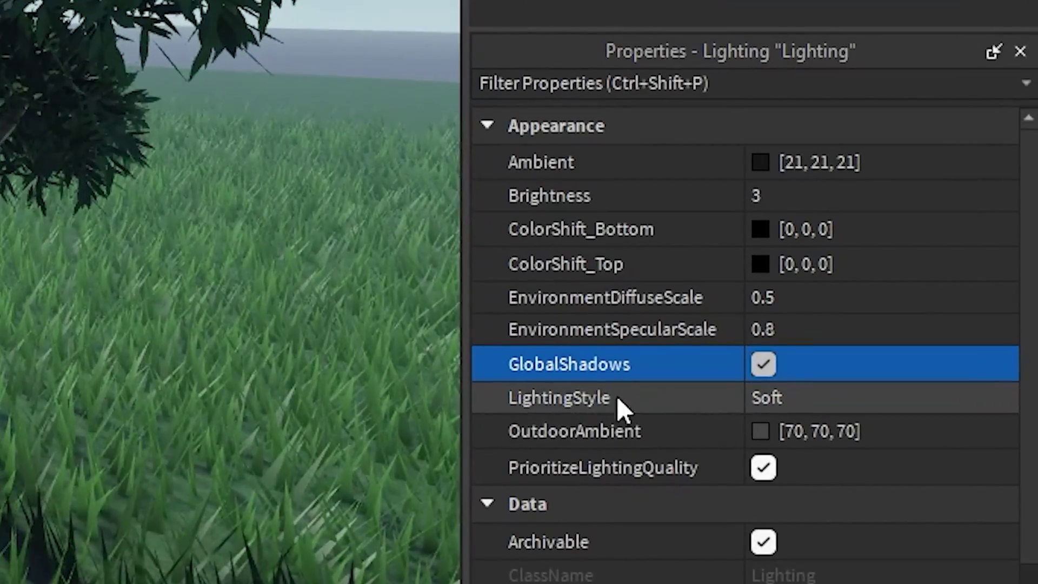
pyautogui.moveTo(115, 351); pyautogui.dragTo(114, 352, button='right')
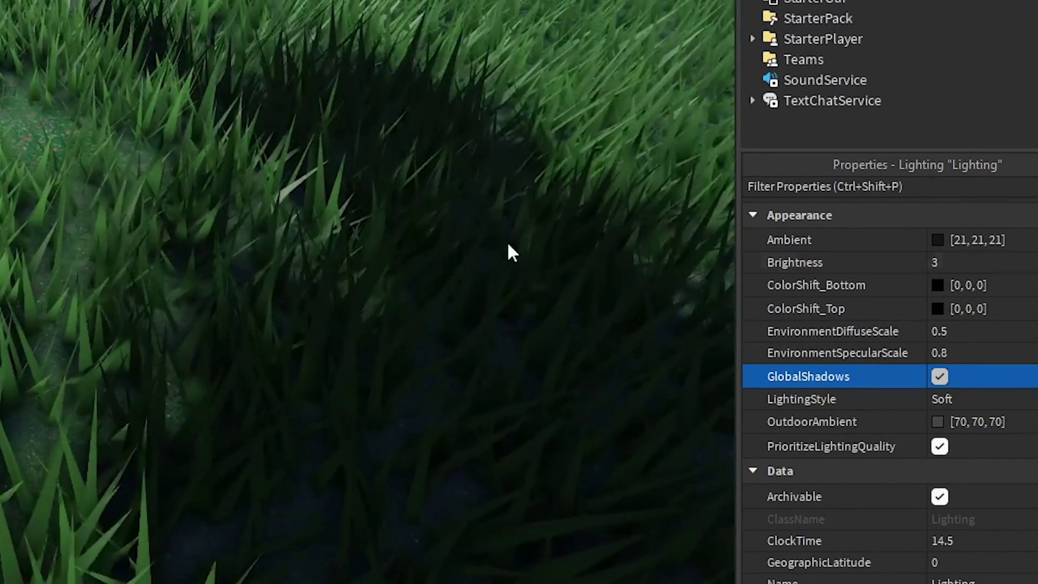
# Set the Lighting's LightingStyle to Realistic, comparing the shadows on the grass with the Soft style.
pyautogui.click(973, 401)
pyautogui.click(972, 414)
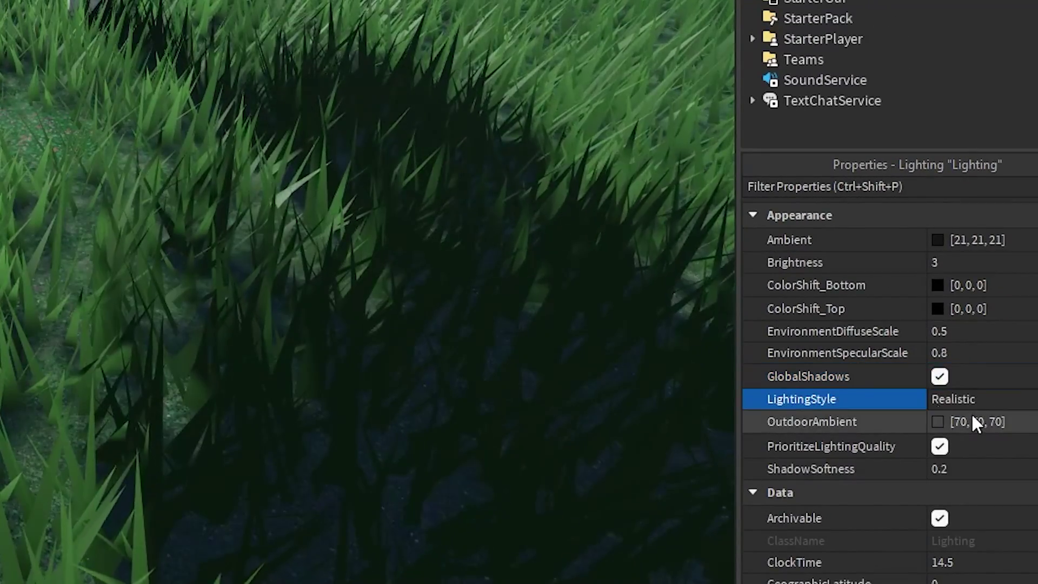
pyautogui.moveTo(272, 232); pyautogui.dragTo(273, 232, button='right')
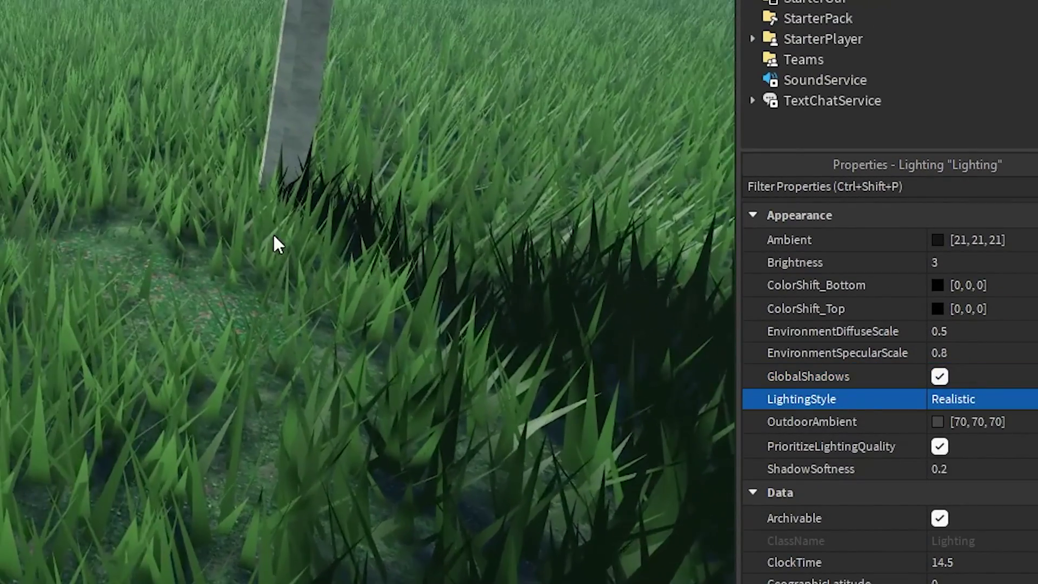
pyautogui.click(1010, 402)
pyautogui.click(1010, 434)
pyautogui.moveTo(259, 270); pyautogui.dragTo(289, 289, button='right')
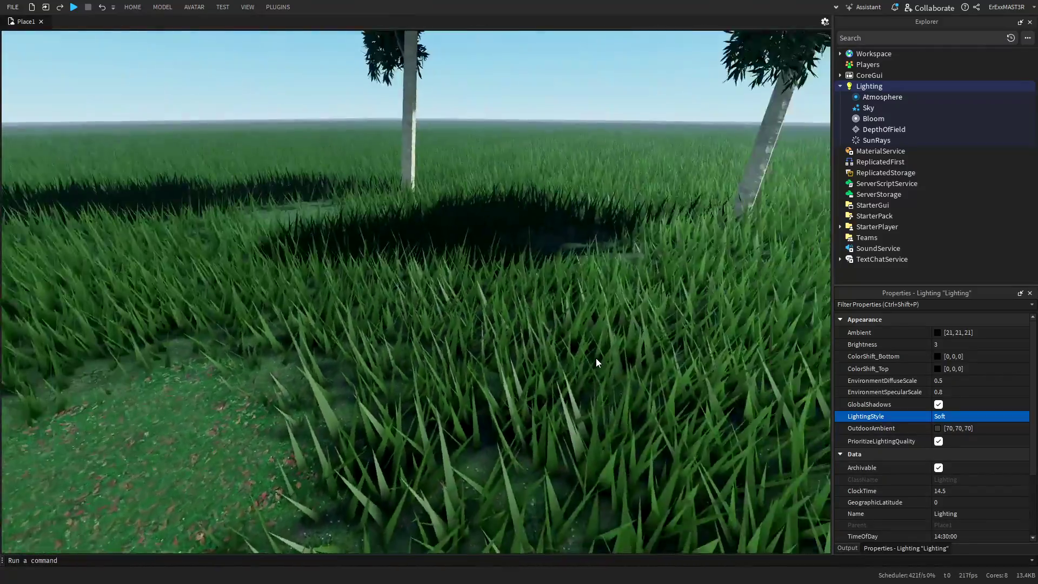
pyautogui.moveTo(596, 358); pyautogui.dragTo(598, 358, button='right')
pyautogui.click(1001, 415)
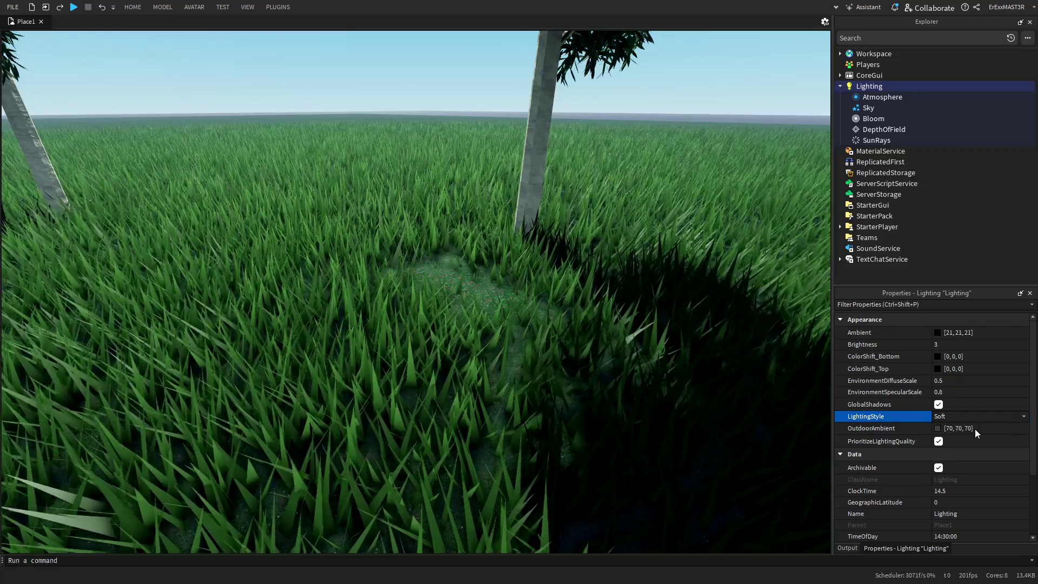
pyautogui.click(956, 428)
pyautogui.moveTo(738, 378); pyautogui.dragTo(737, 378, button='right')
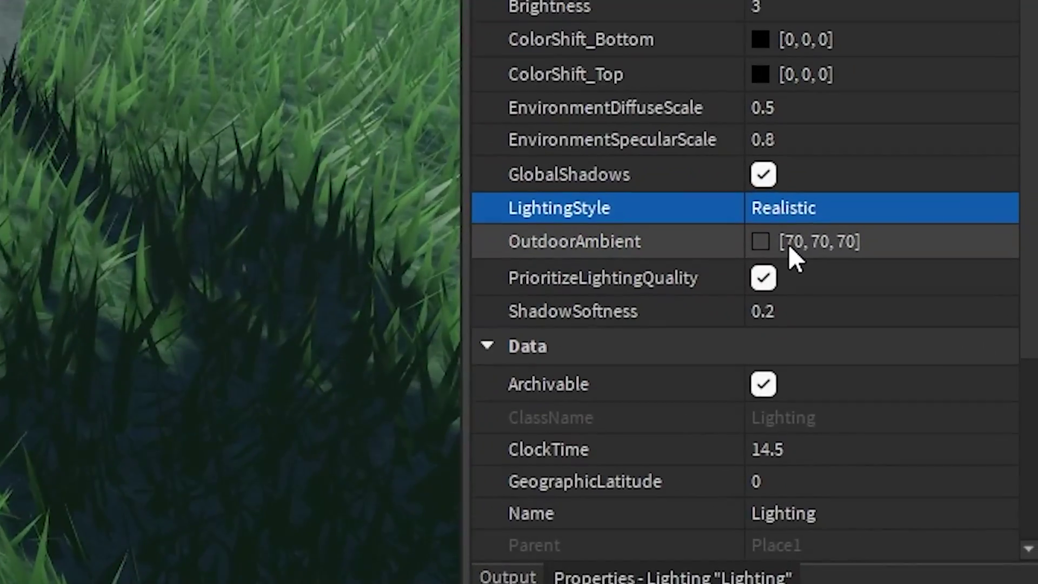
# Set the Lighting's OutdoorAmbient color to 30, 30, 30.
pyautogui.click(868, 404)
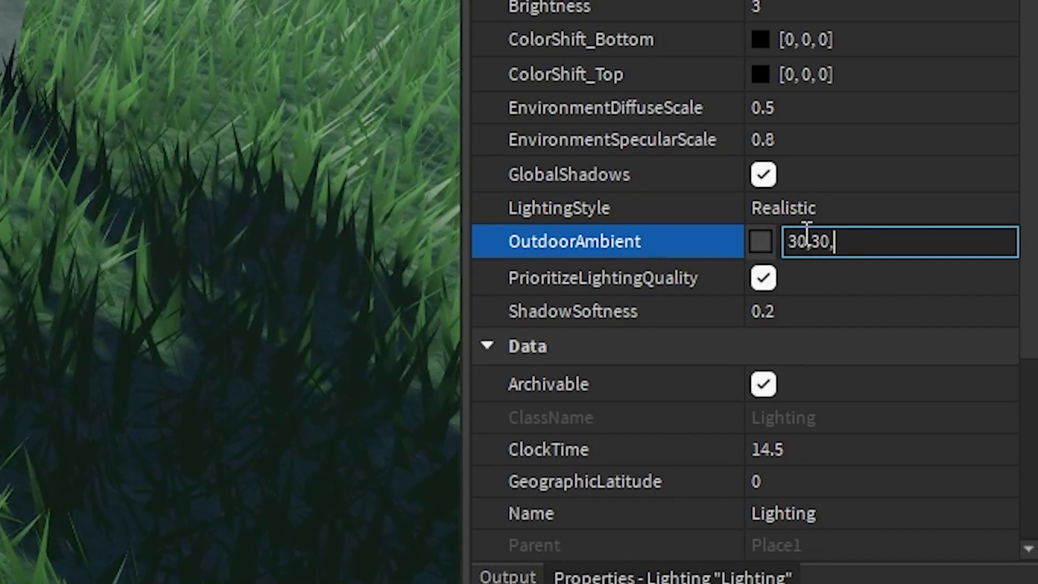
pyautogui.write('30,30,30')
pyautogui.press('Return')
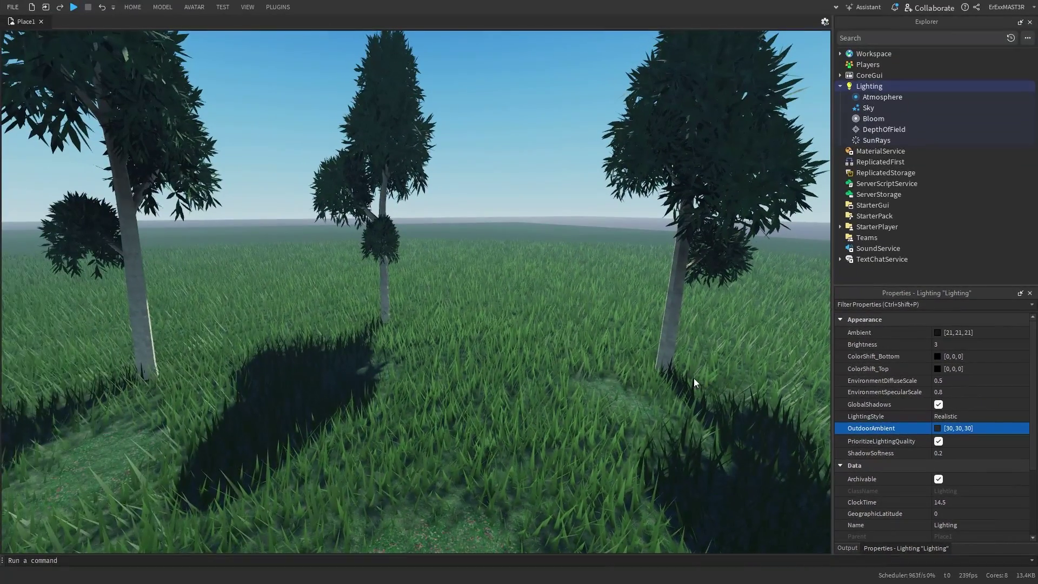
# Try higher and lower ShadowSoftness values on the tree shadows and restore the property to 0.2.
pyautogui.click(892, 441)
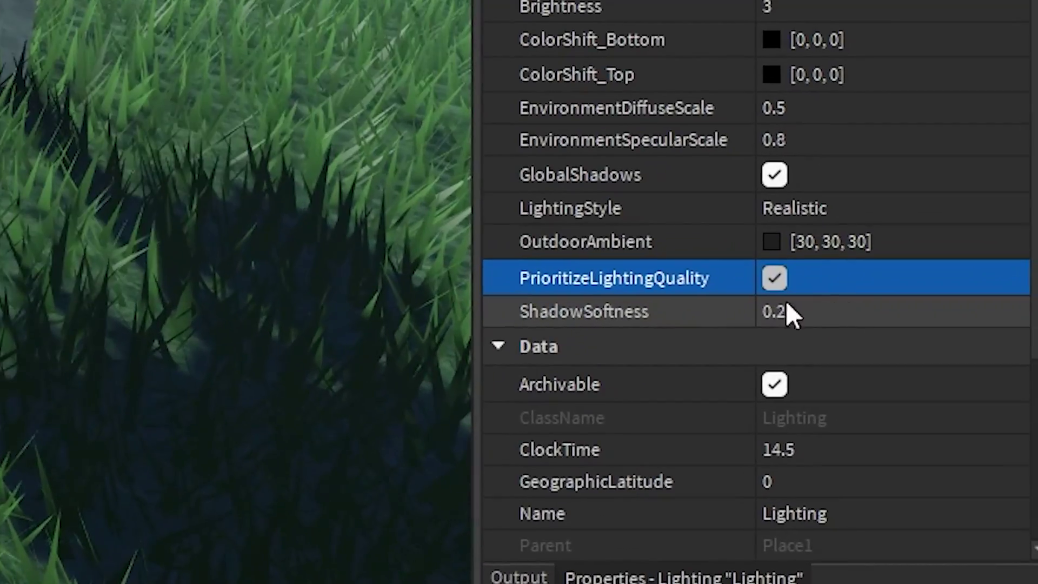
pyautogui.click(815, 316)
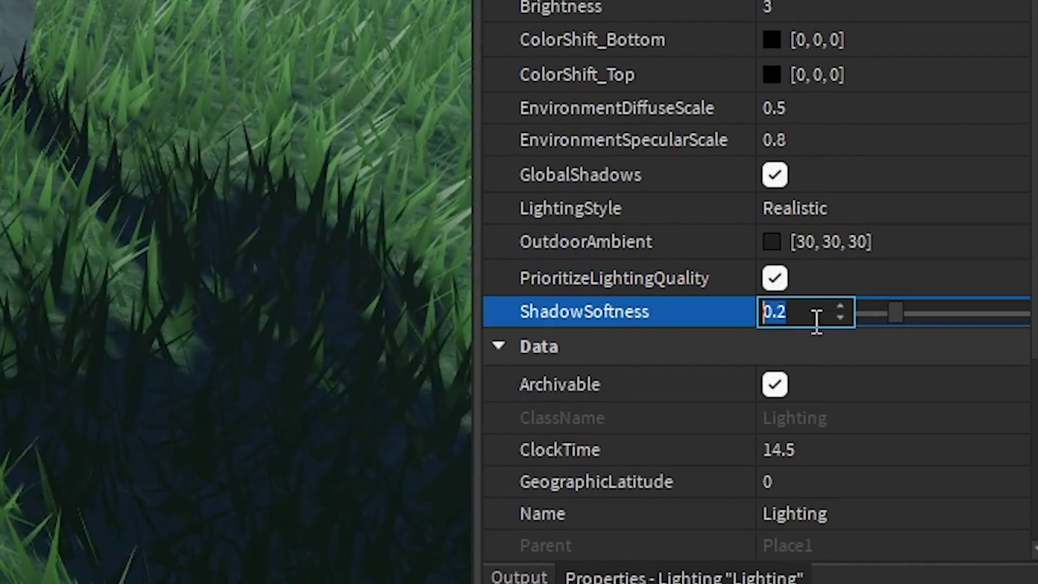
pyautogui.moveTo(896, 314); pyautogui.dragTo(1026, 312)
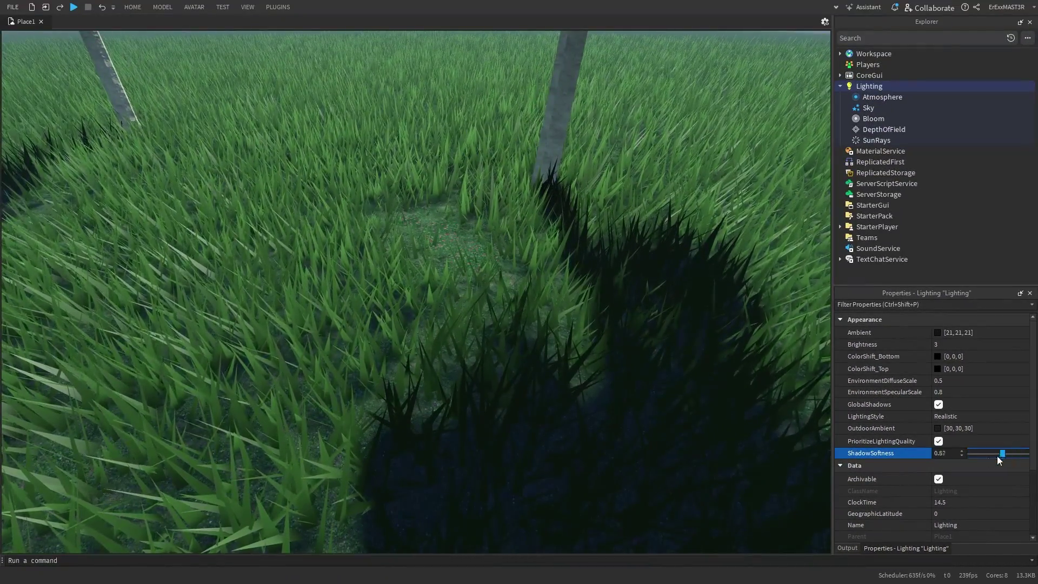
pyautogui.moveTo(998, 457); pyautogui.dragTo(923, 463)
pyautogui.moveTo(505, 364); pyautogui.dragTo(508, 365, button='right')
pyautogui.press('s')
pyautogui.moveTo(627, 389); pyautogui.dragTo(627, 390, button='right')
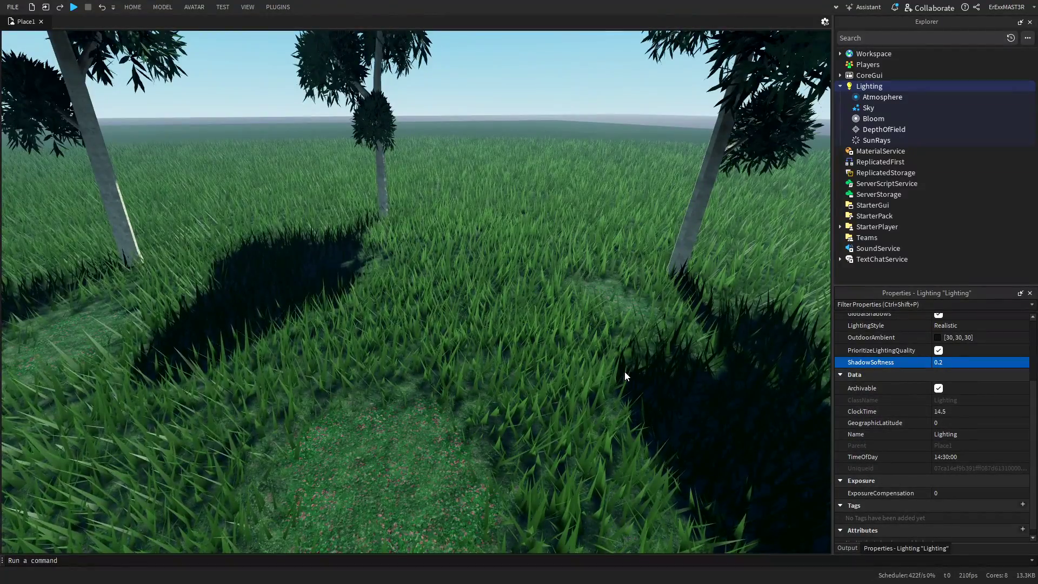
# Set the Lighting's ExposureCompensation to 0.15.
pyautogui.moveTo(624, 372); pyautogui.dragTo(621, 378, button='right')
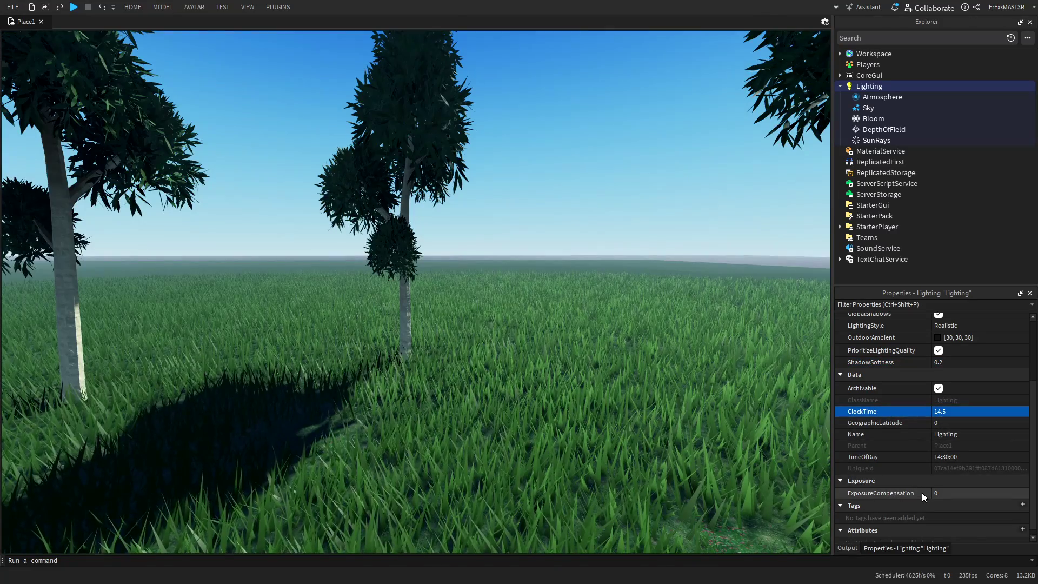
pyautogui.click(964, 495)
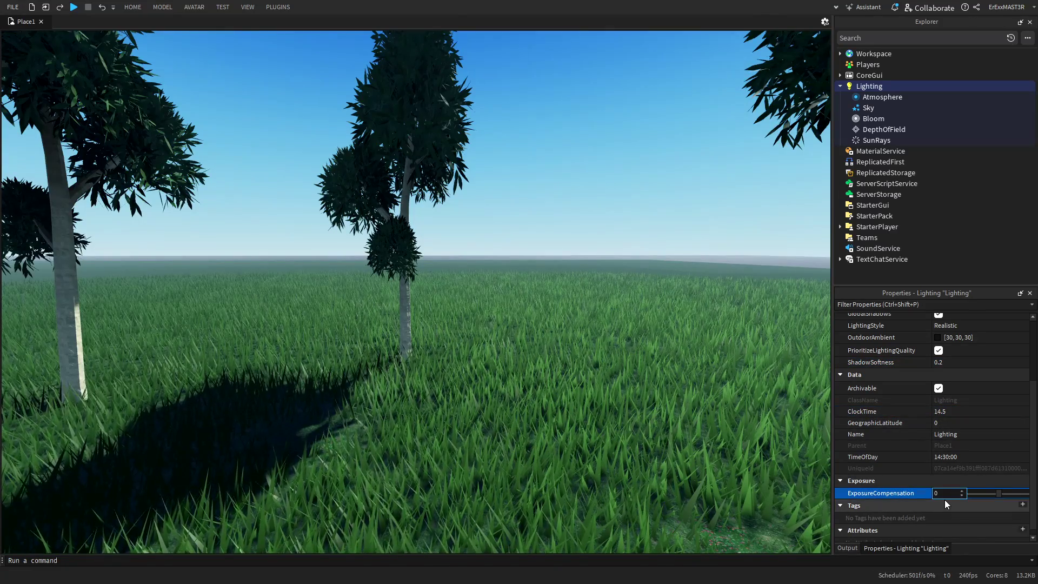
pyautogui.write('.15')
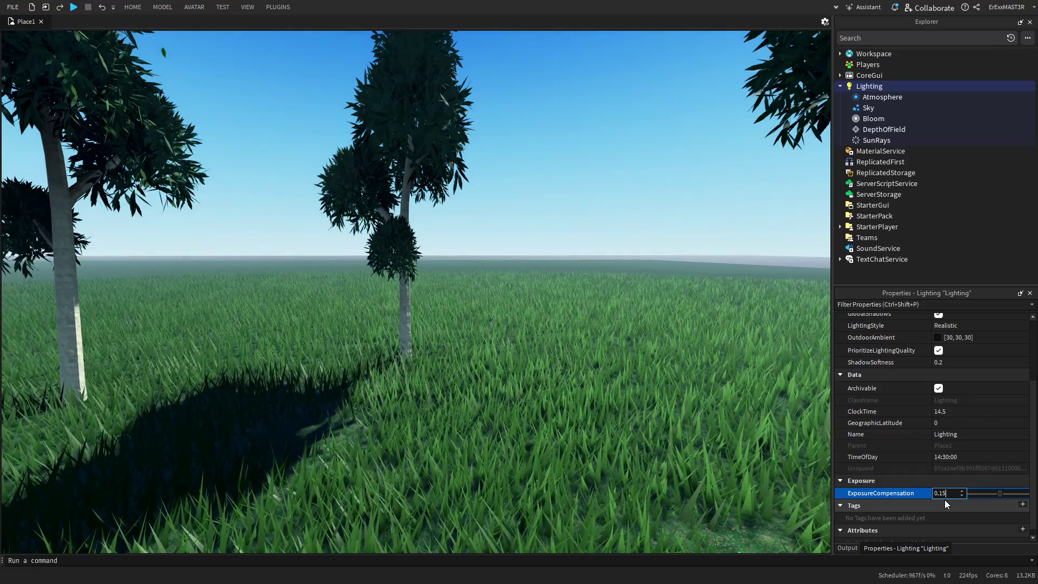
pyautogui.press('Return')
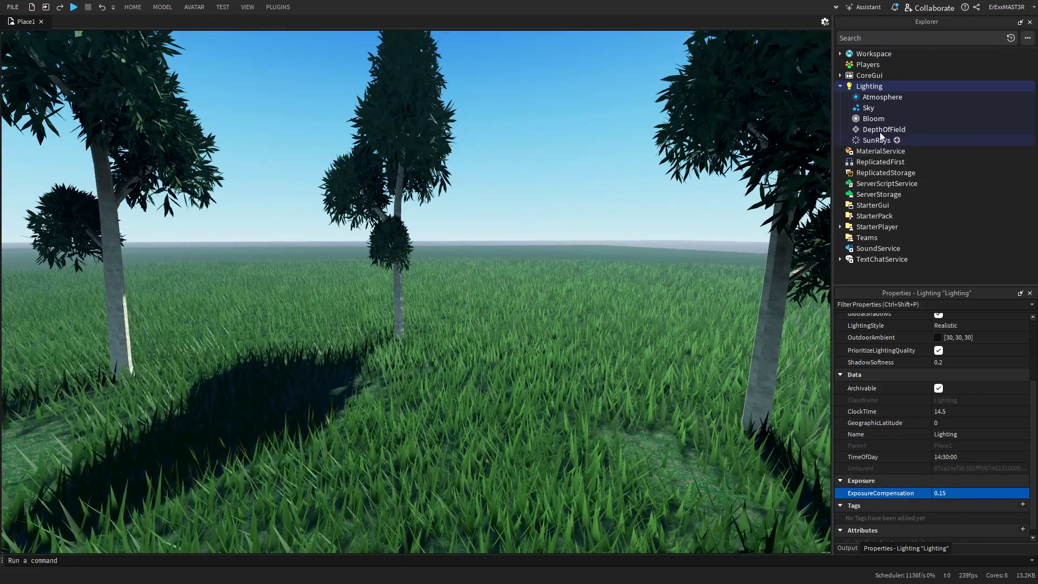
# Delete the Atmosphere object from Lighting and check the sky and trees without it.
pyautogui.click(872, 99)
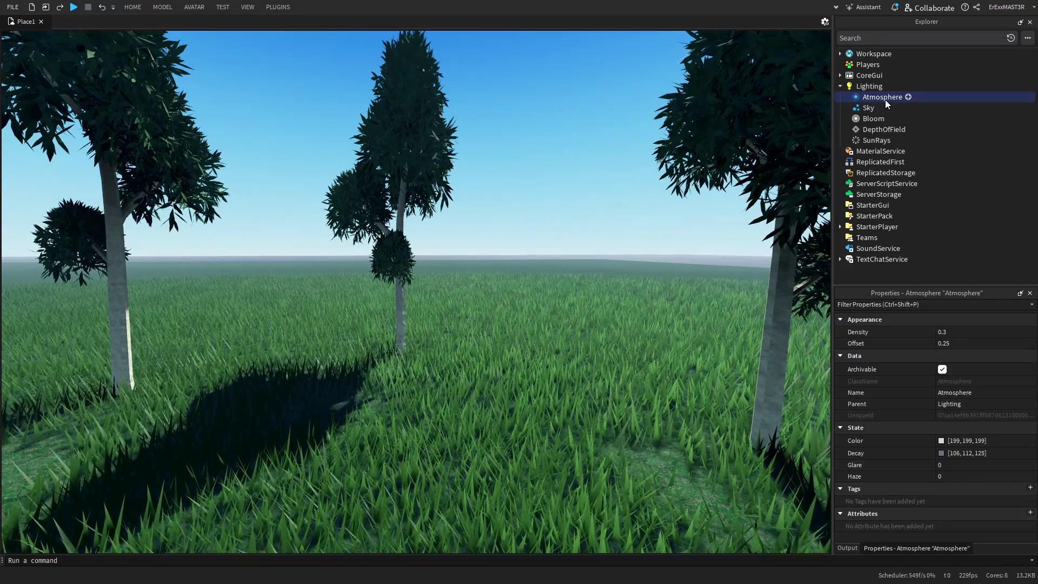
pyautogui.press('Delete')
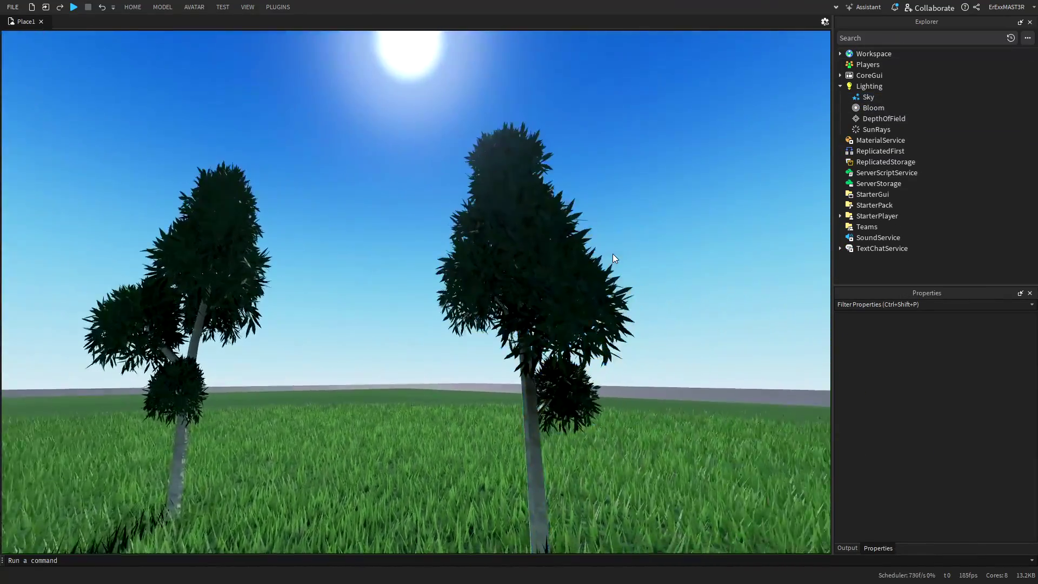
pyautogui.moveTo(613, 254); pyautogui.dragTo(612, 253, button='right')
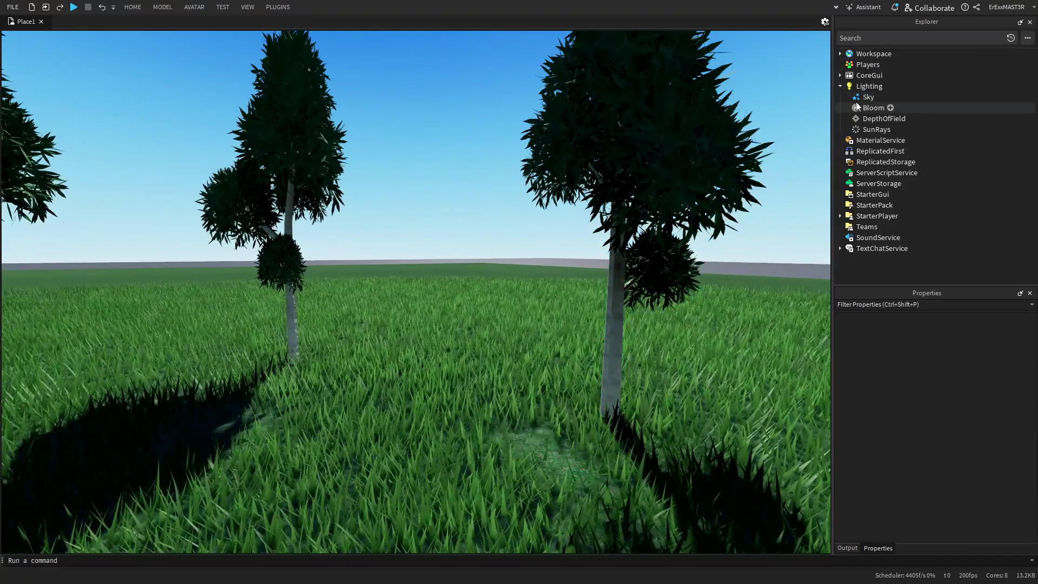
# Change the Lighting's FogColor to a light cyan of 135, 227, 227.
pyautogui.click(872, 86)
pyautogui.scroll(-4, 910, 428)
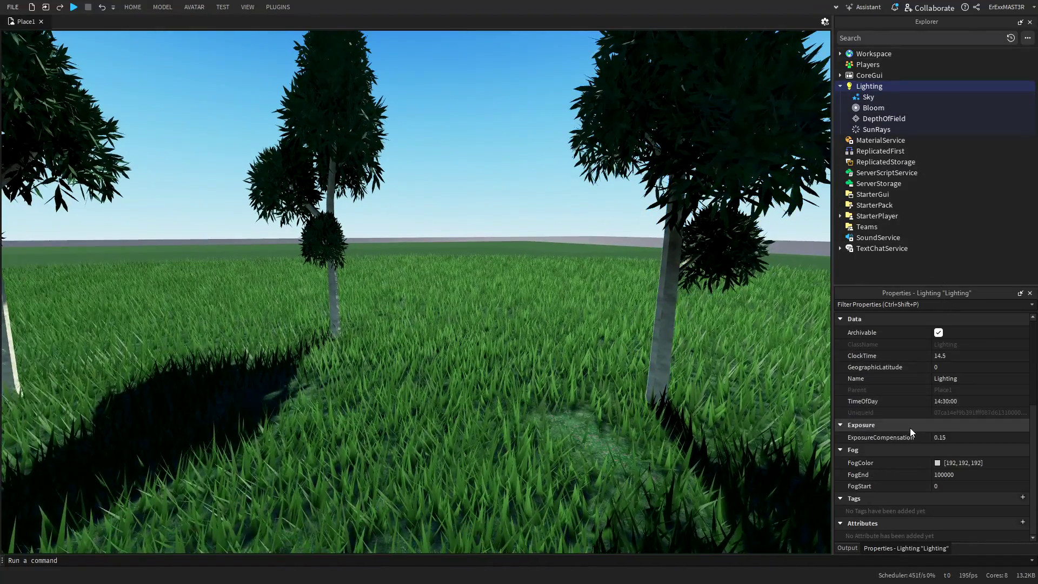
pyautogui.click(936, 463)
pyautogui.click(806, 306)
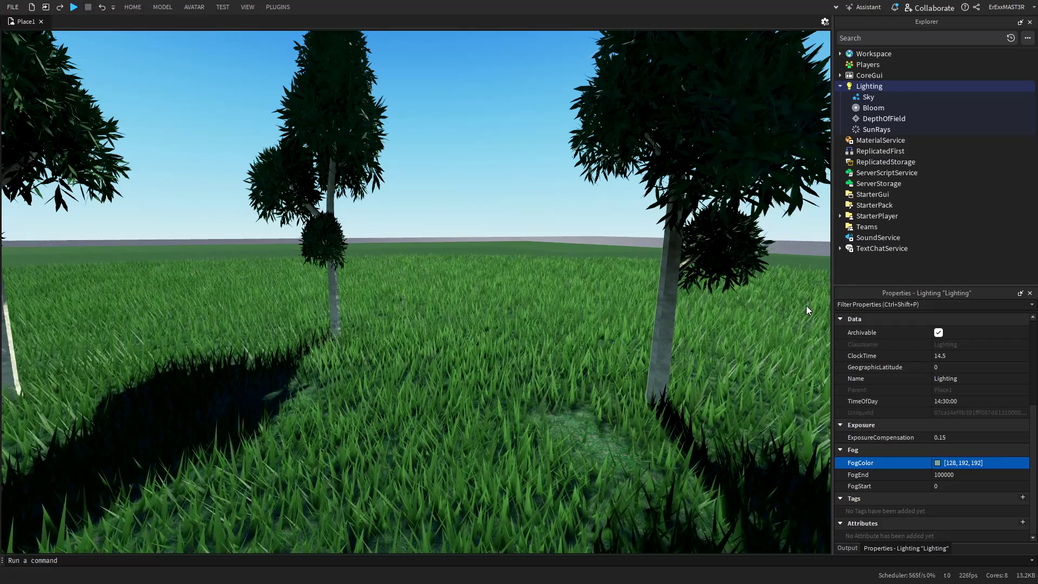
pyautogui.click(881, 245)
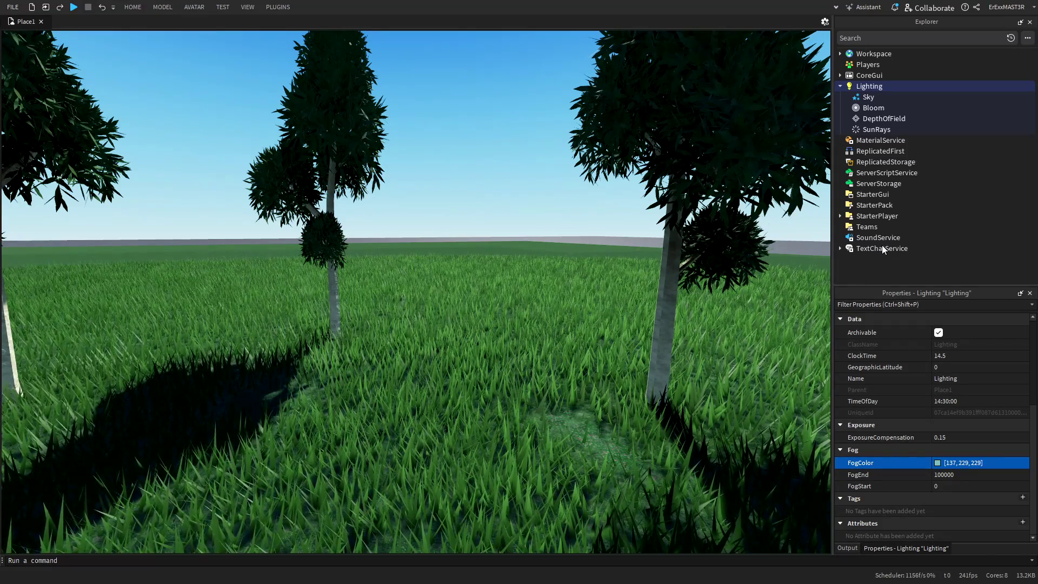
pyautogui.moveTo(559, 351); pyautogui.dragTo(562, 297, button='right')
pyautogui.moveTo(612, 261); pyautogui.dragTo(602, 245, button='right')
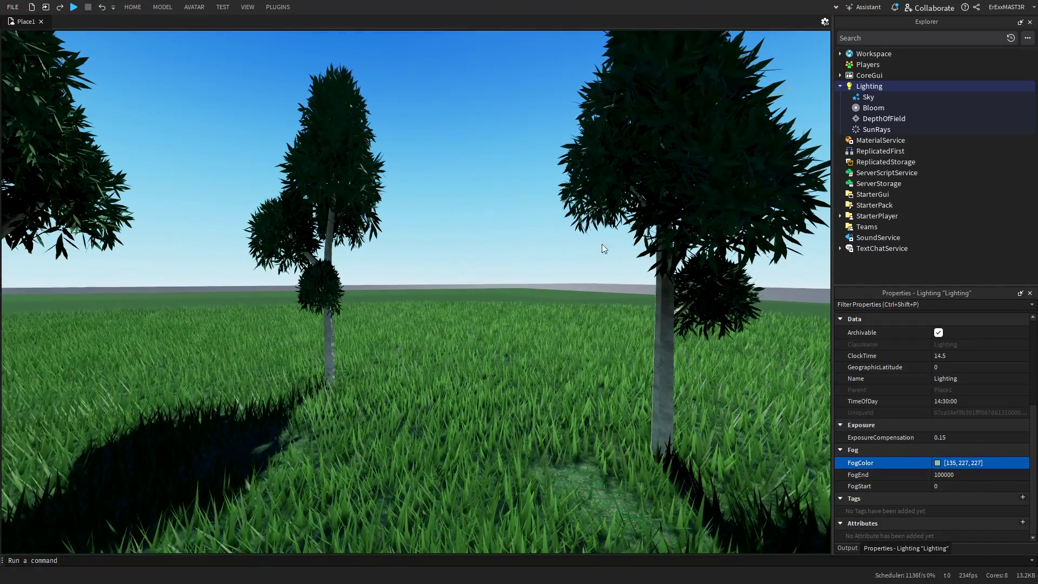
# Set the Lighting's FogEnd to 1000 and its FogStart to 100.
pyautogui.click(959, 476)
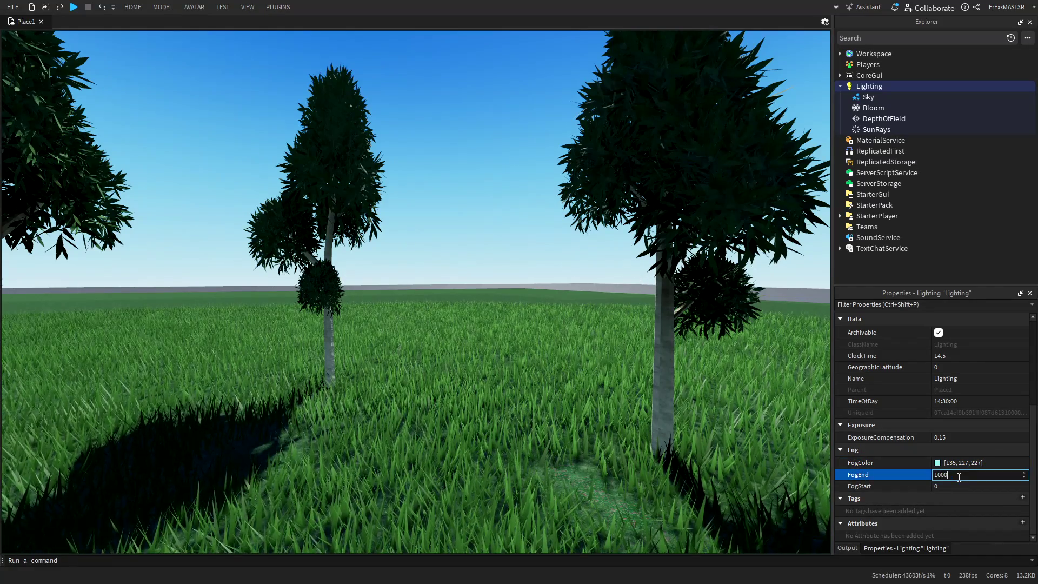
pyautogui.press('Return')
pyautogui.moveTo(640, 353); pyautogui.dragTo(598, 387, button='right')
pyautogui.click(938, 486)
pyautogui.write('100')
pyautogui.press('Return')
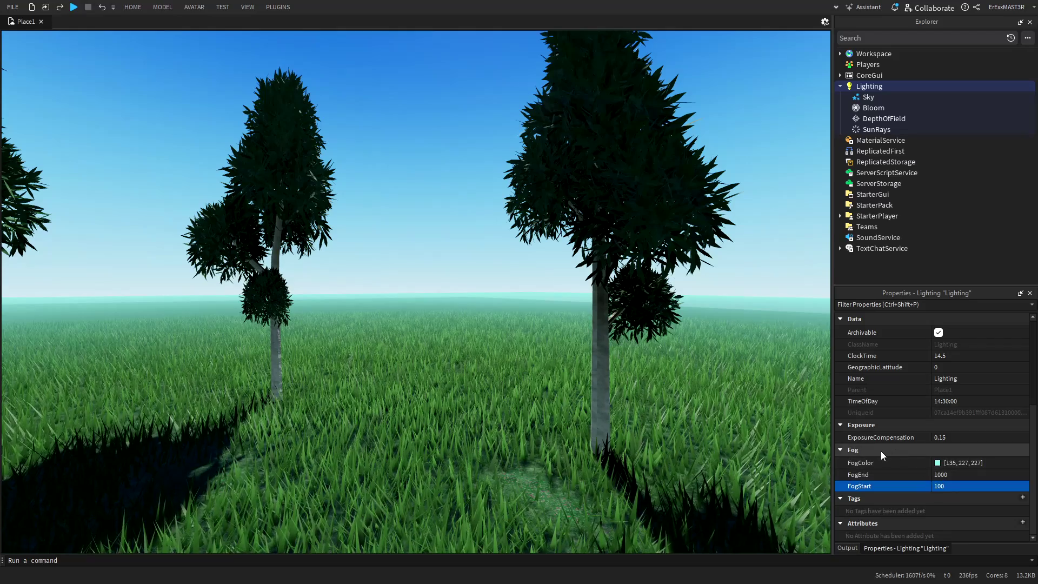
# Set the Bloom effect's Intensity to 0.1 and its Size to 50.
pyautogui.click(872, 108)
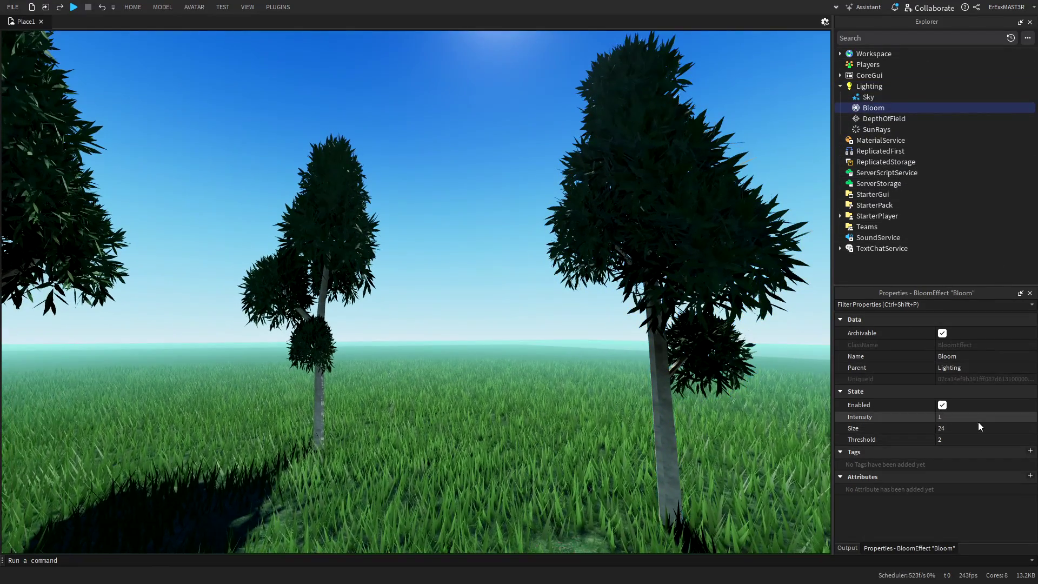
pyautogui.click(987, 420)
pyautogui.write('0.1')
pyautogui.click(965, 427)
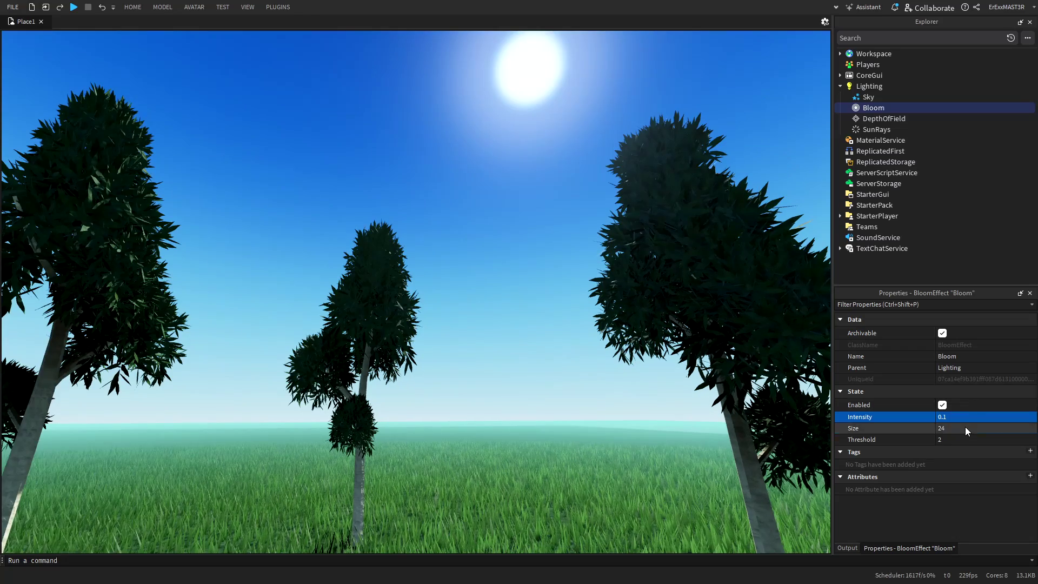
pyautogui.write('50')
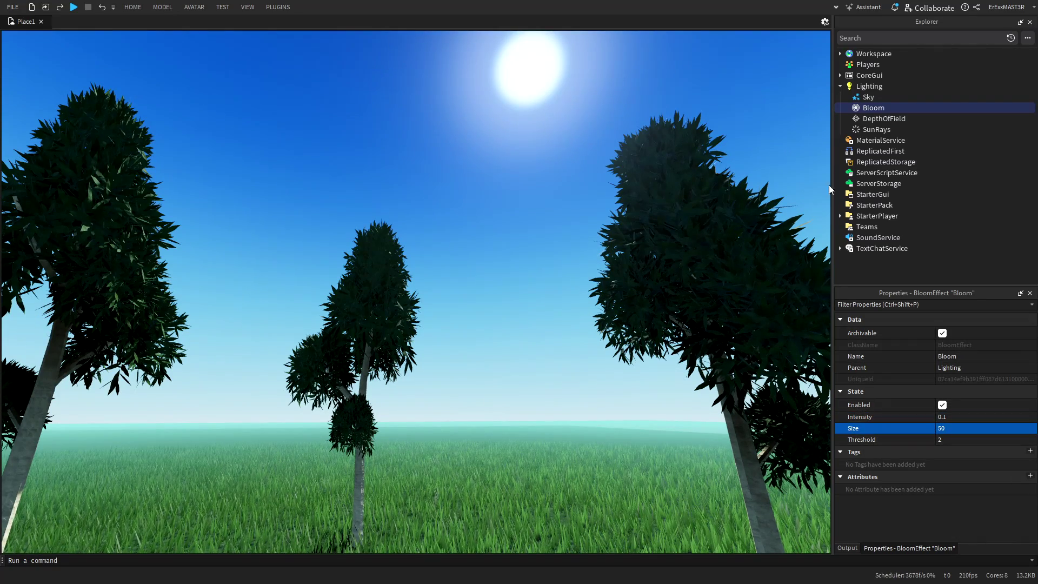
# Enable the DepthOfField effect under Lighting and check the blur on the trees and grass.
pyautogui.click(919, 119)
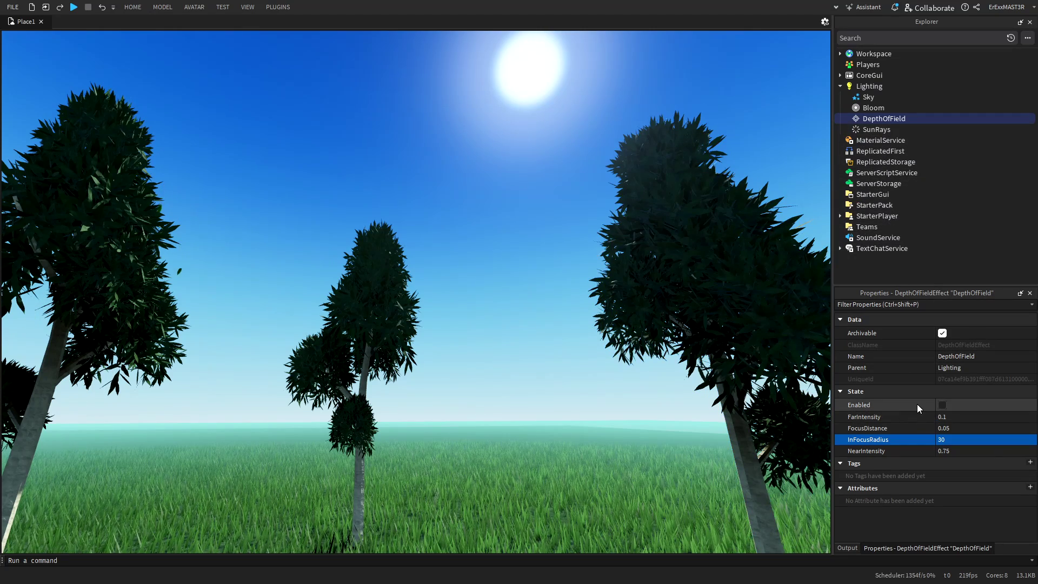
pyautogui.click(942, 405)
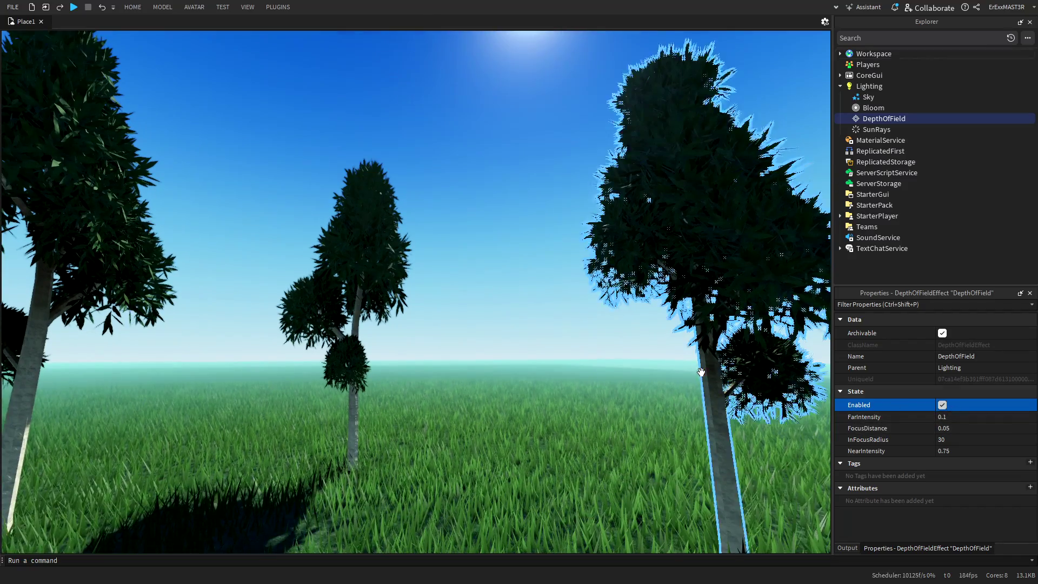
pyautogui.moveTo(702, 373); pyautogui.dragTo(676, 359, button='middle')
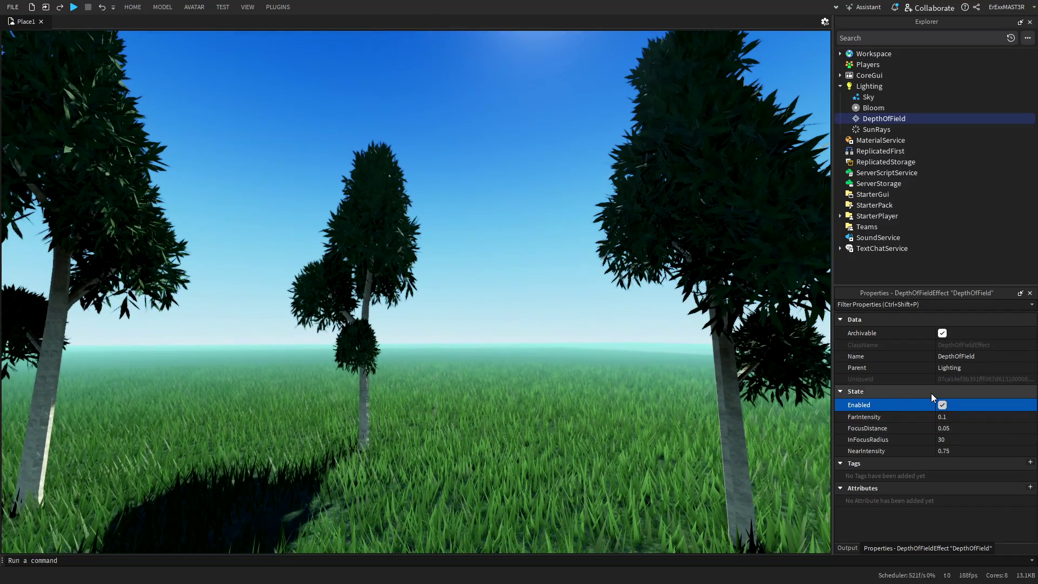
# Set the DepthOfField effect's FarIntensity to 0.2, comparing it with 0.1, and its FocusDistance to 0.1.
pyautogui.click(965, 419)
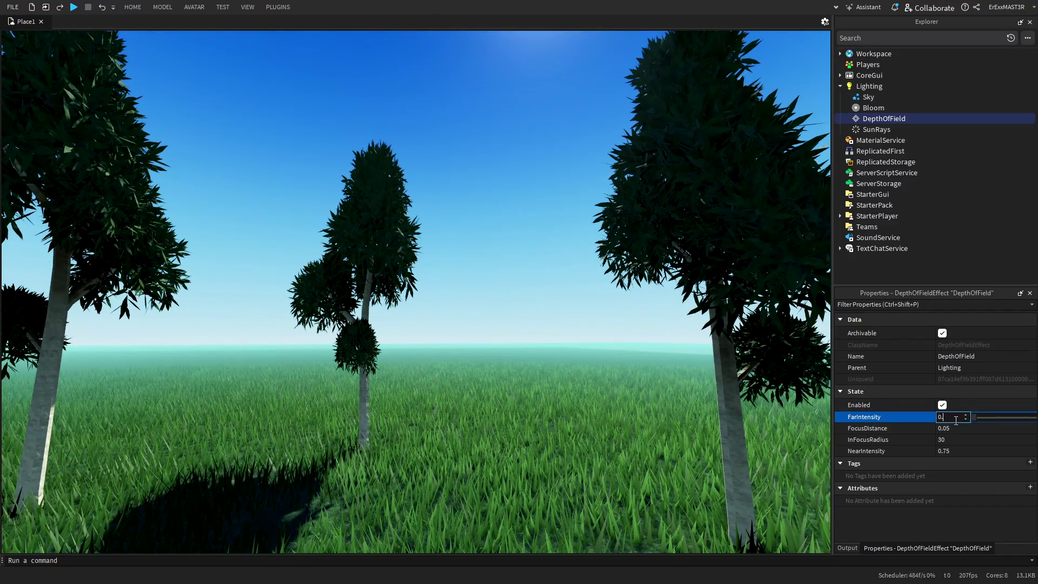
pyautogui.write('0.2')
pyautogui.click(693, 352)
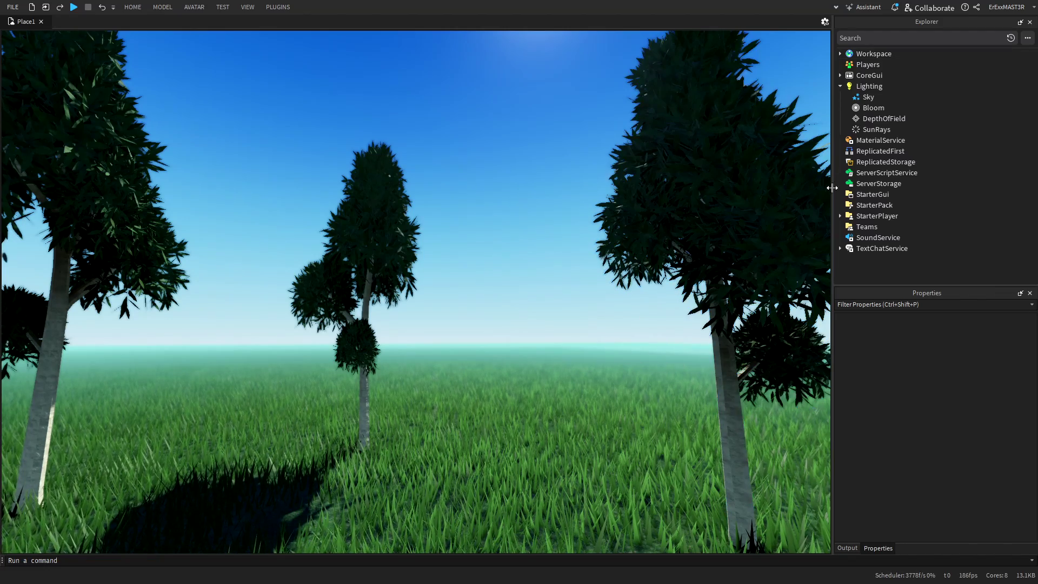
pyautogui.click(884, 118)
pyautogui.click(955, 419)
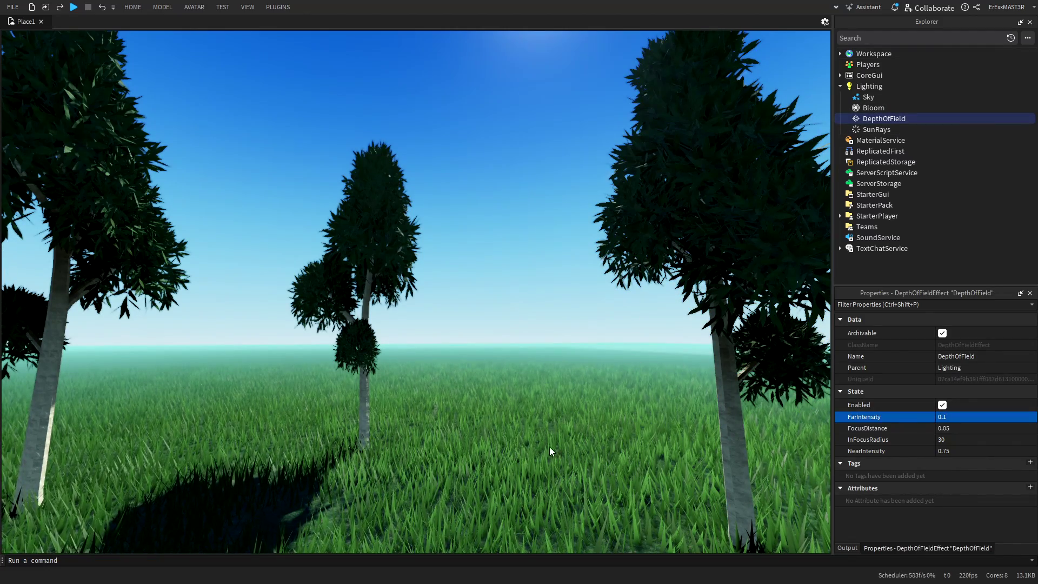
pyautogui.click(950, 417)
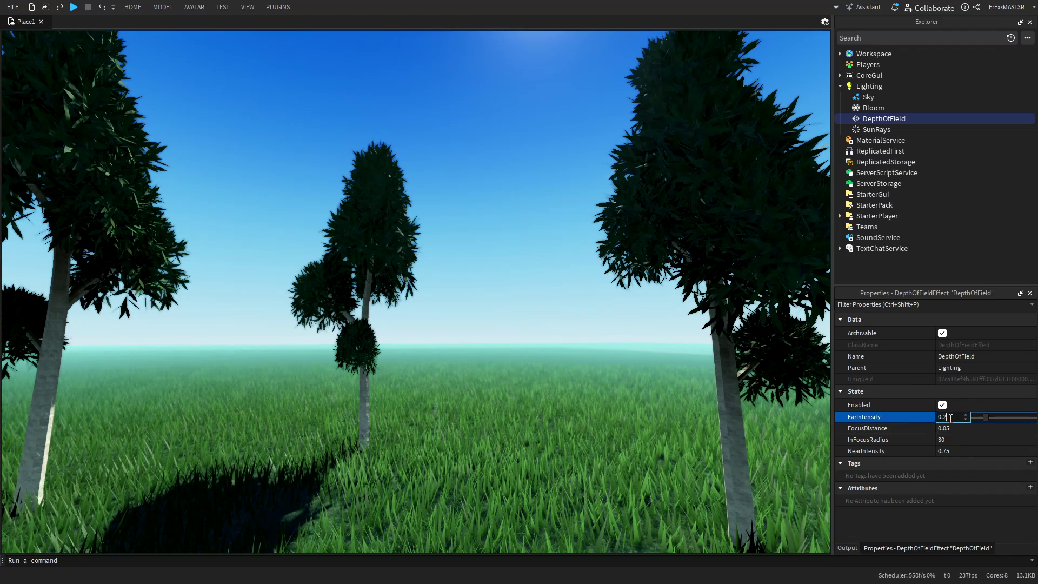
pyautogui.click(951, 429)
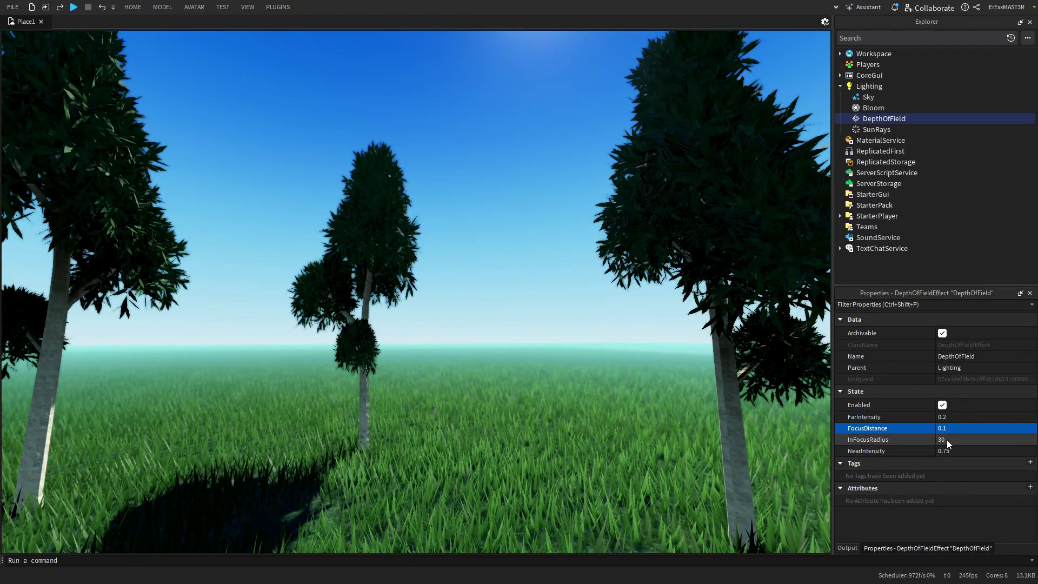
# Set the DepthOfField effect's InFocusRadius to 70 and its NearIntensity to 0.2.
pyautogui.click(947, 439)
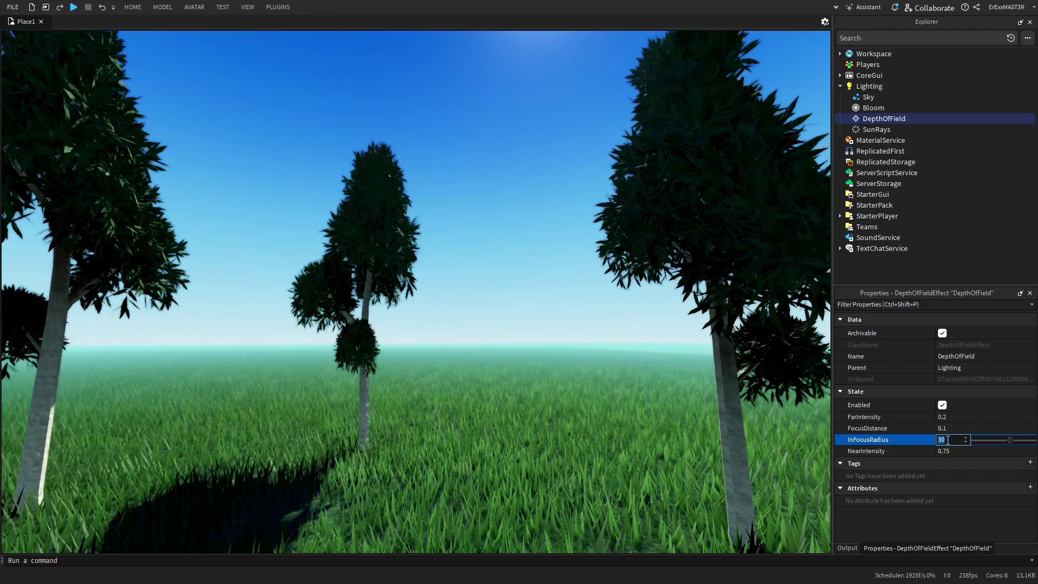
pyautogui.write('70')
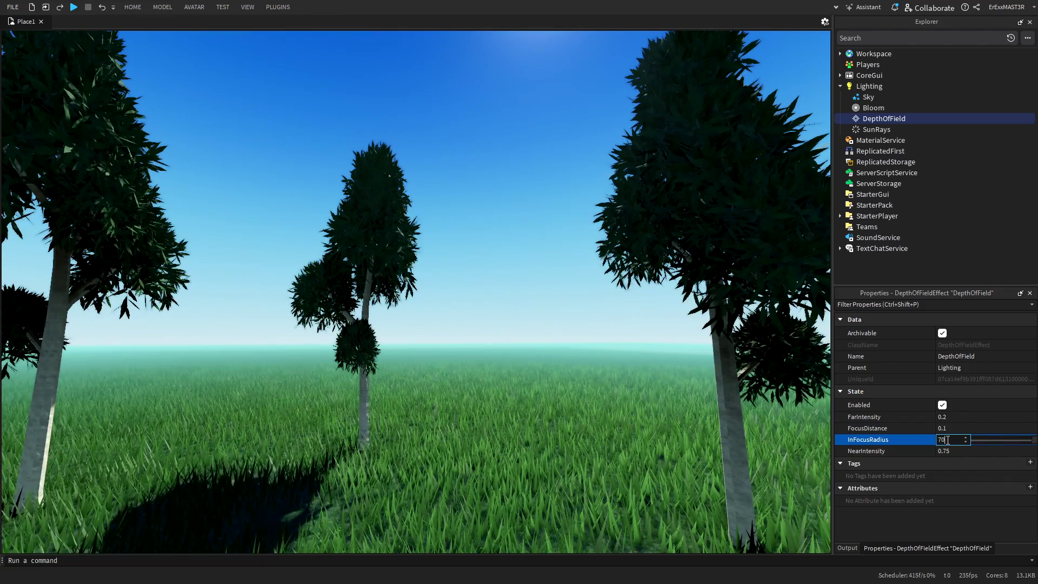
pyautogui.moveTo(580, 360); pyautogui.dragTo(589, 322, button='right')
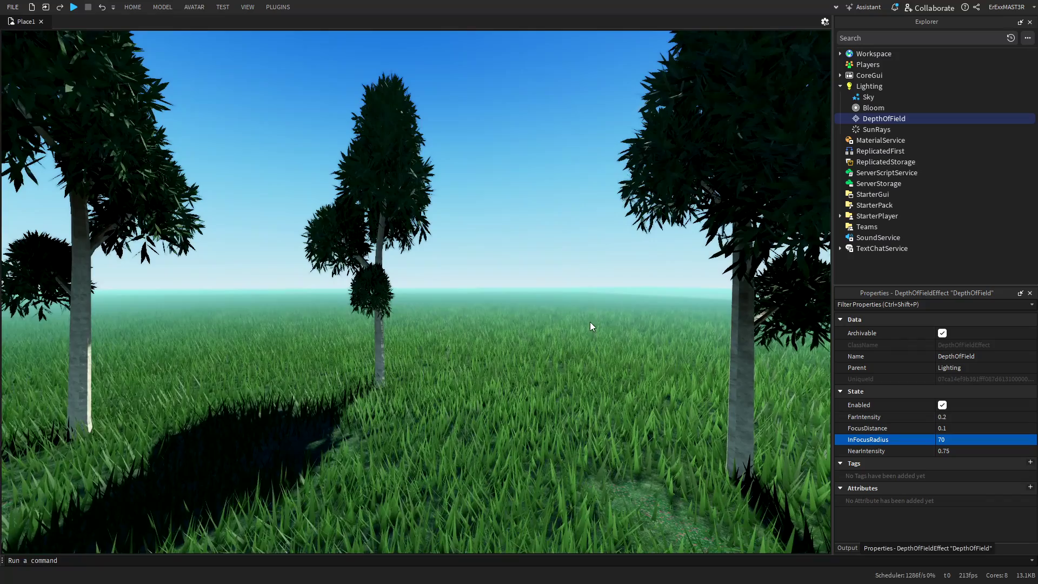
pyautogui.click(947, 451)
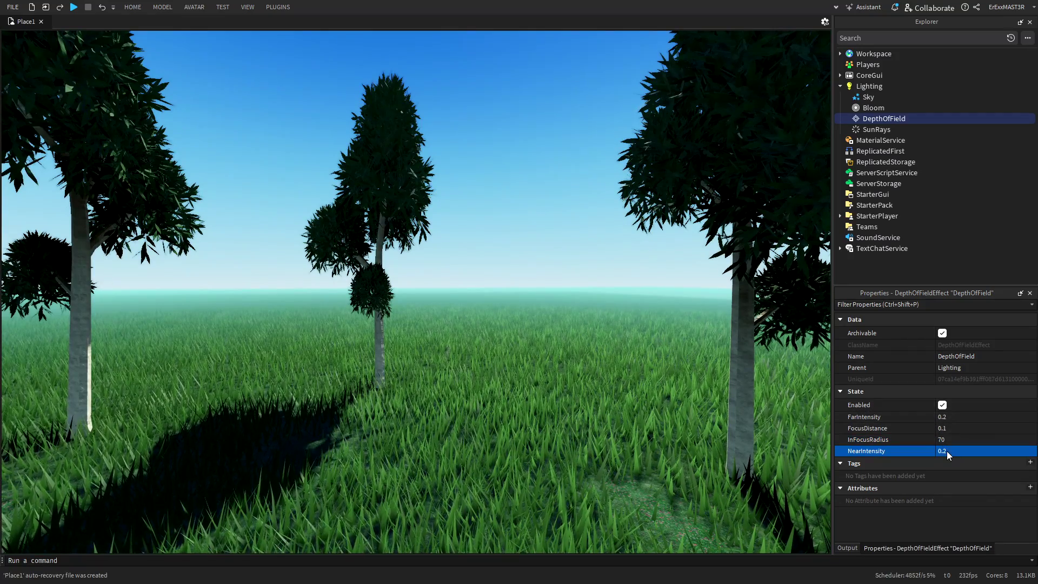
# Set the SunRays effect's Intensity to 0.025 and its Spread to 0.2, checking the sun behind the trees.
pyautogui.click(867, 128)
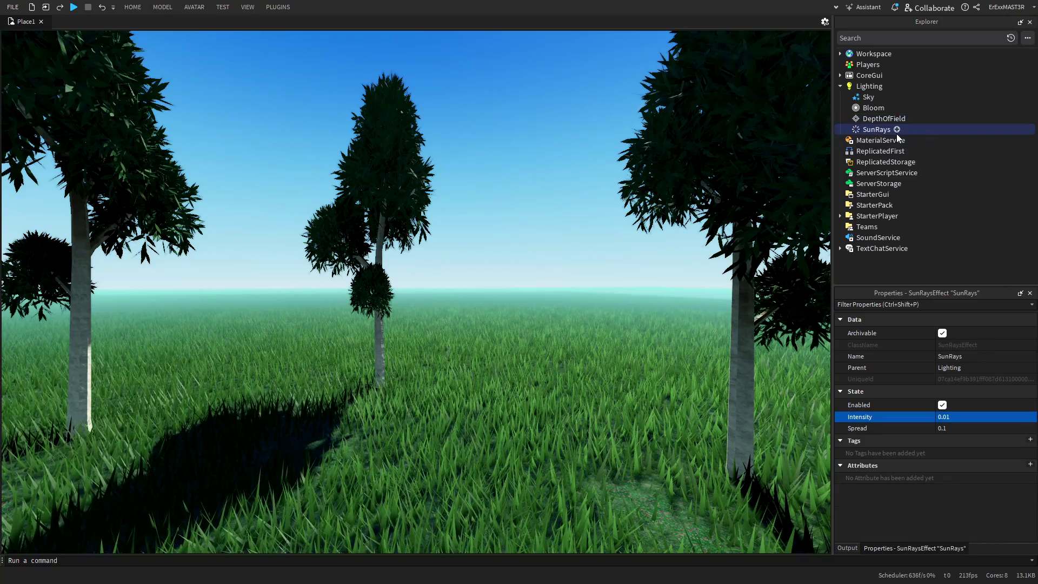
pyautogui.click(944, 417)
pyautogui.write('0.0')
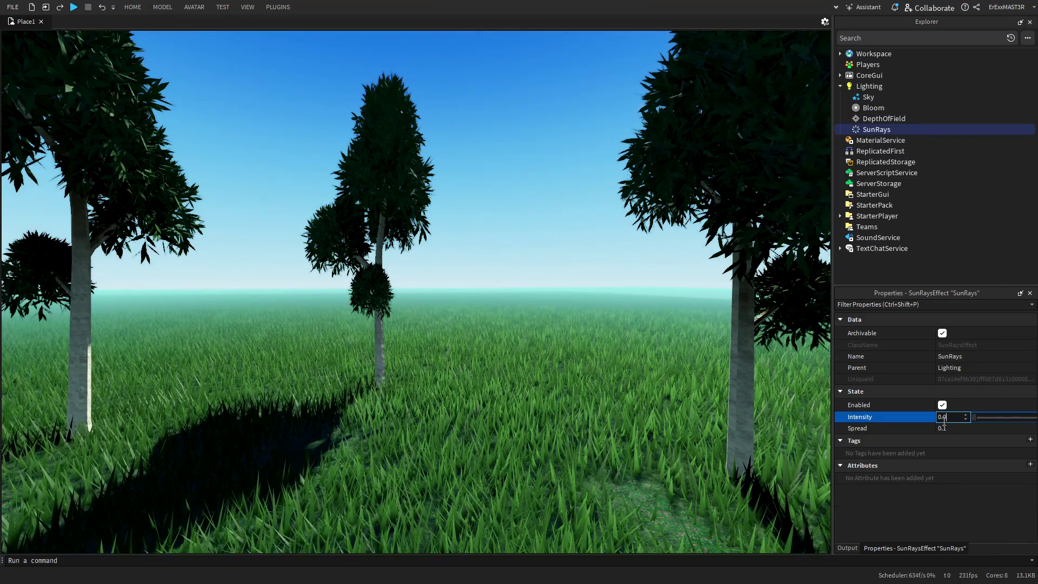
pyautogui.write('25')
pyautogui.press('Return')
pyautogui.moveTo(758, 370); pyautogui.dragTo(758, 370, button='right')
pyautogui.press('d')
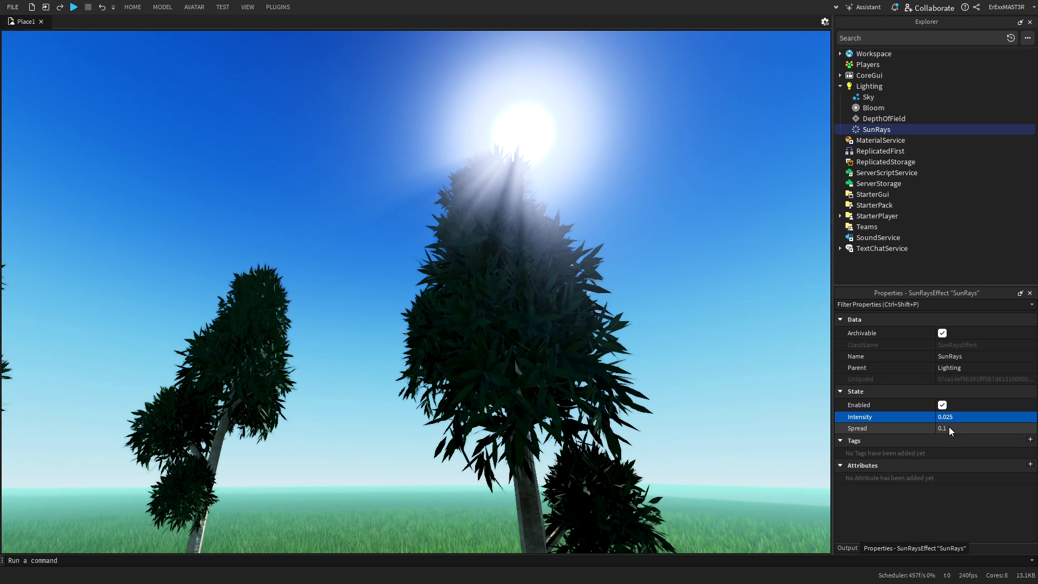
pyautogui.click(949, 427)
pyautogui.write('0.2')
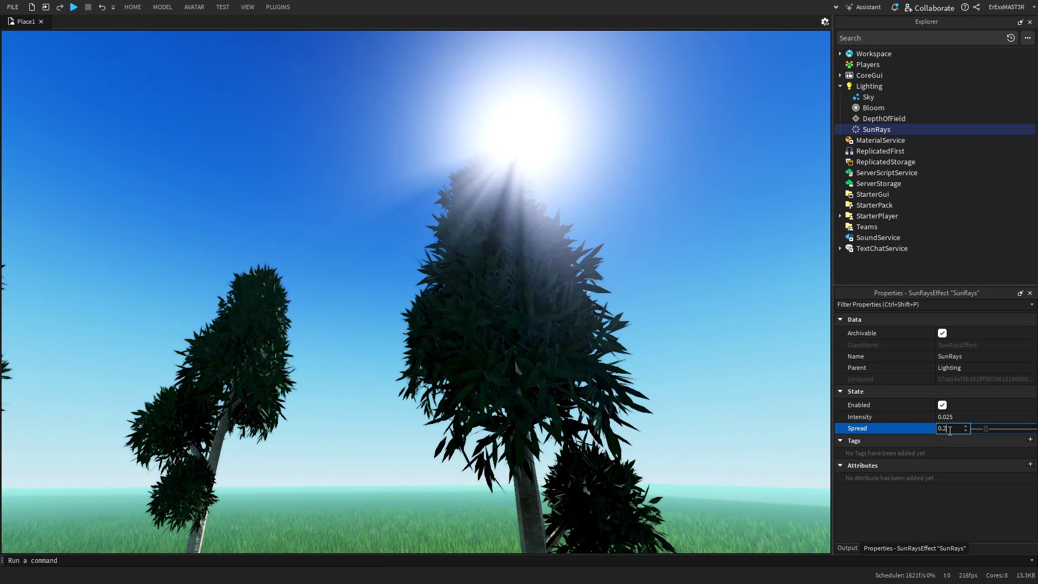
# Try a SunRays Intensity of about 0.348, look at the sun through the trees, and return it to 0.025.
pyautogui.click(958, 420)
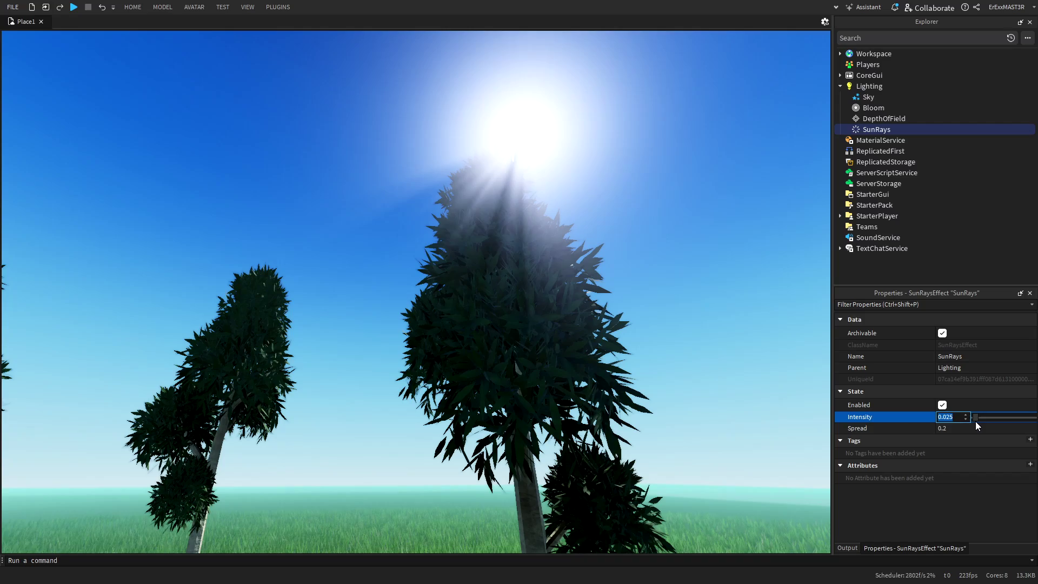
pyautogui.moveTo(975, 421); pyautogui.dragTo(996, 414)
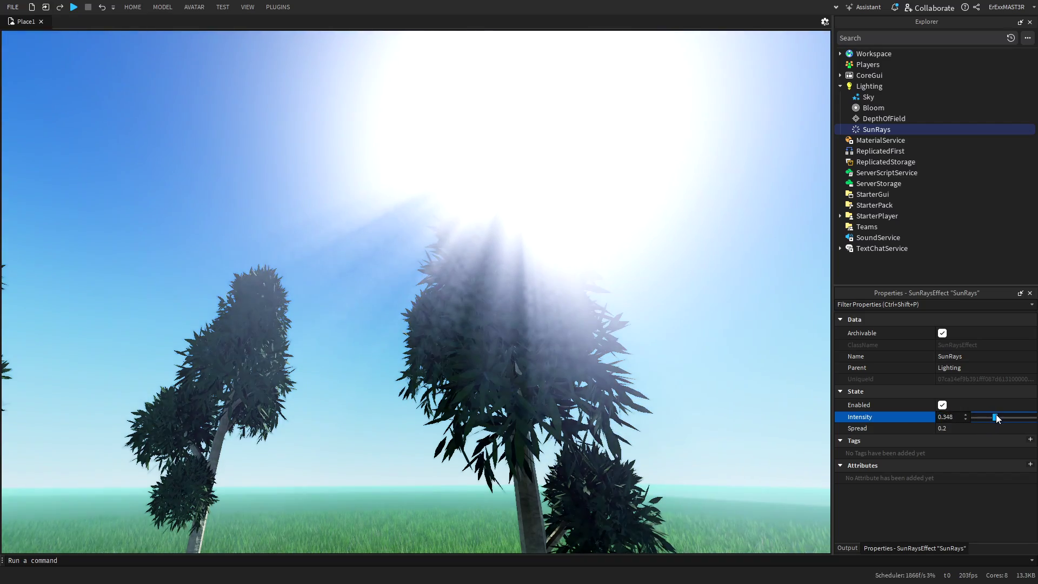
pyautogui.moveTo(703, 372)
pyautogui.mouseDown(button='right')
pyautogui.moveTo(690, 373)
pyautogui.moveTo(699, 374)
pyautogui.mouseUp(button='right')
pyautogui.press('d')
pyautogui.press('a')
pyautogui.click(952, 417)
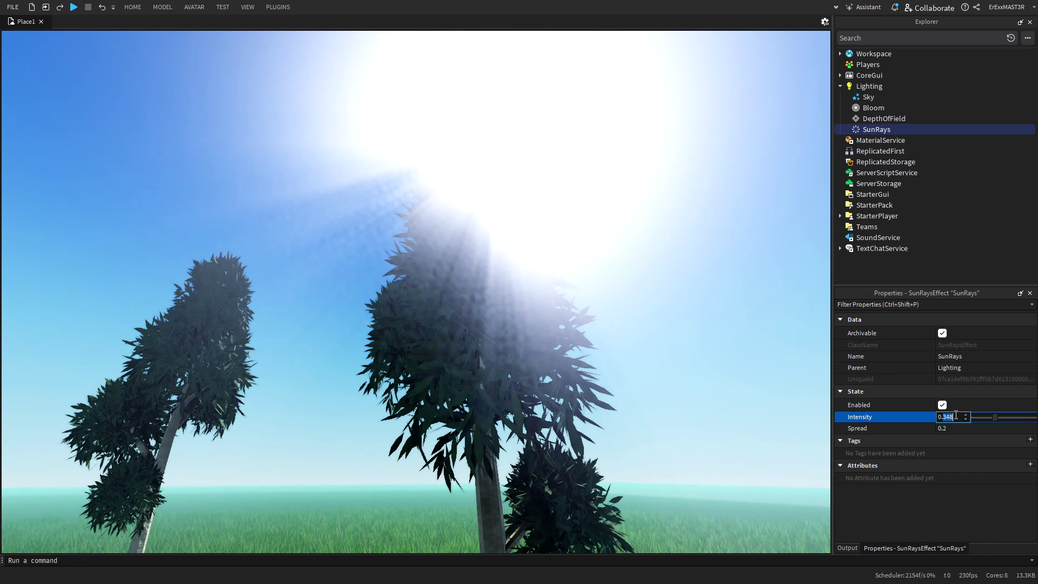
pyautogui.write('025')
pyautogui.press('Return')
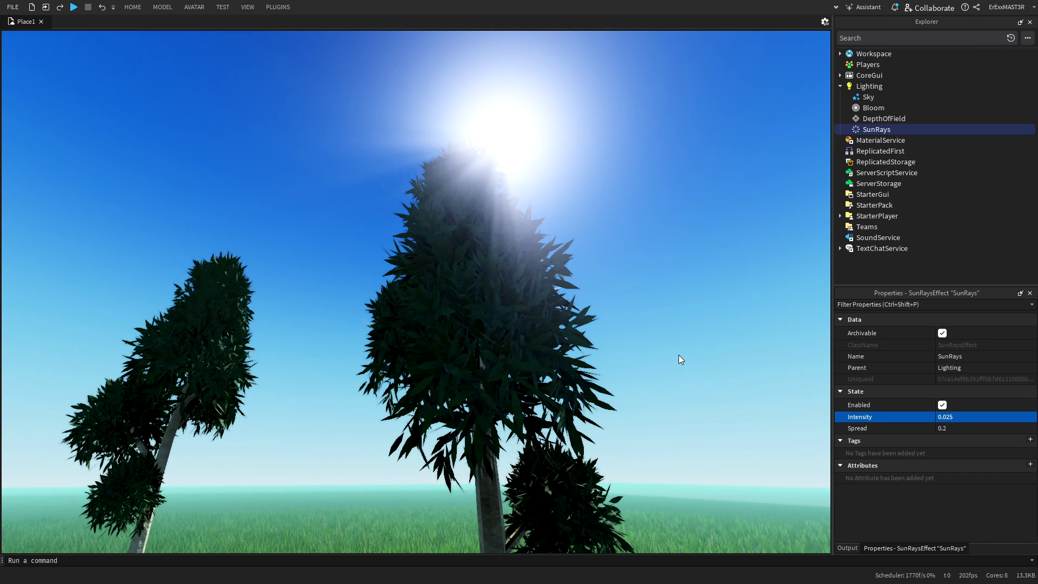
# Compare the sun with the SunRays Intensity at 0 and restore the Intensity to 0.025.
pyautogui.press('a')
pyautogui.moveTo(679, 355); pyautogui.dragTo(679, 355, button='right')
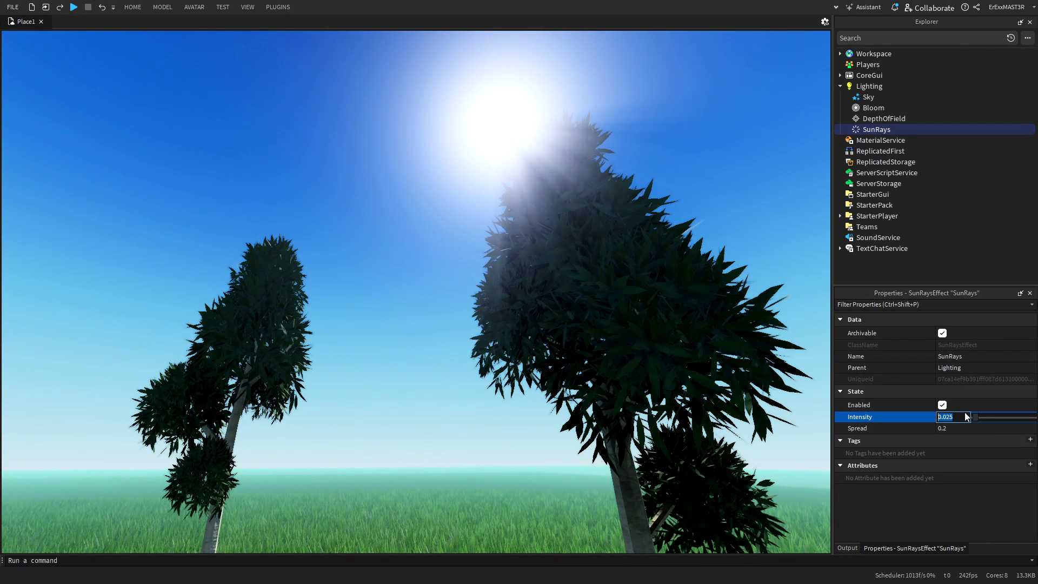
pyautogui.write('0')
pyautogui.moveTo(613, 112); pyautogui.dragTo(612, 112, button='right')
pyautogui.moveTo(560, 229); pyautogui.dragTo(580, 202, button='right')
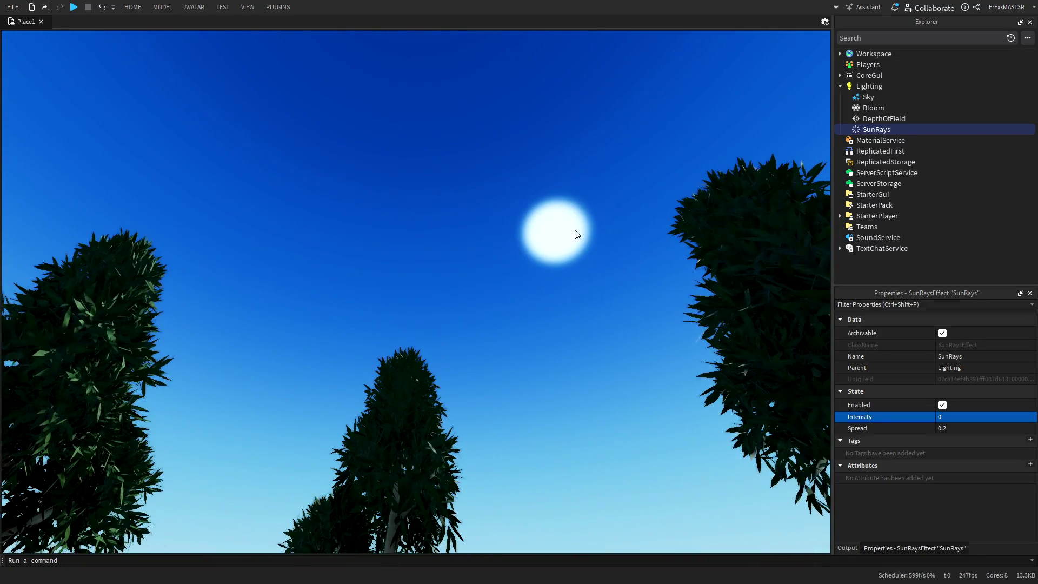
pyautogui.click(941, 417)
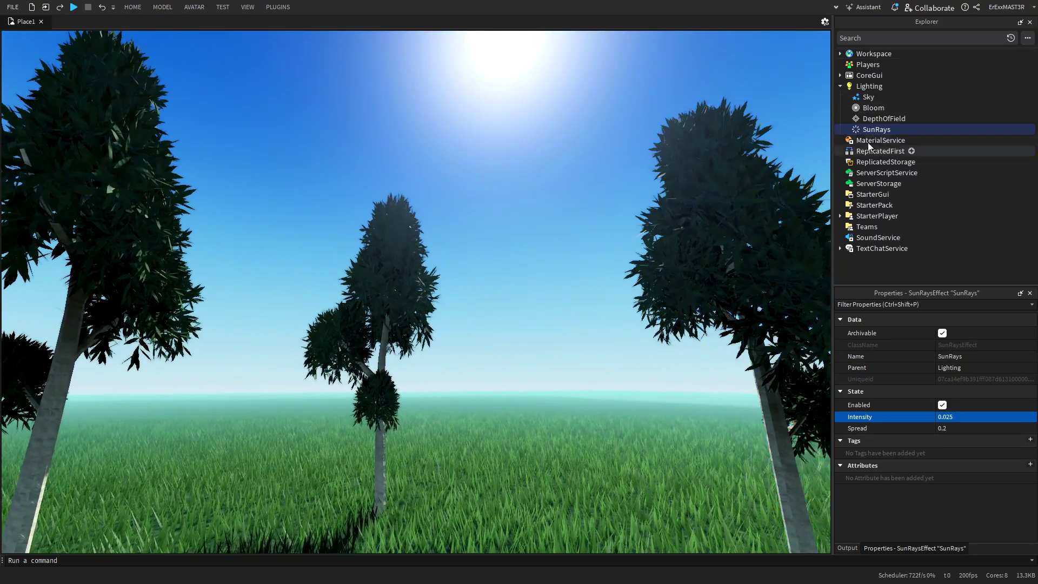
# Add a ColorCorrection effect under Lighting and set its TintColor to the light cyan 176, 255, 255.
pyautogui.click(870, 87)
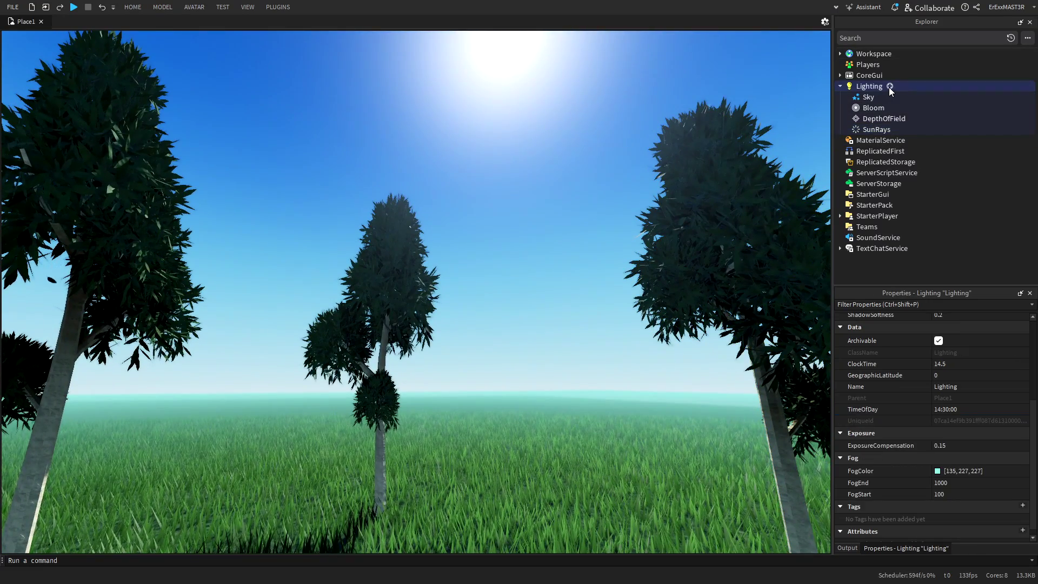
pyautogui.click(866, 146)
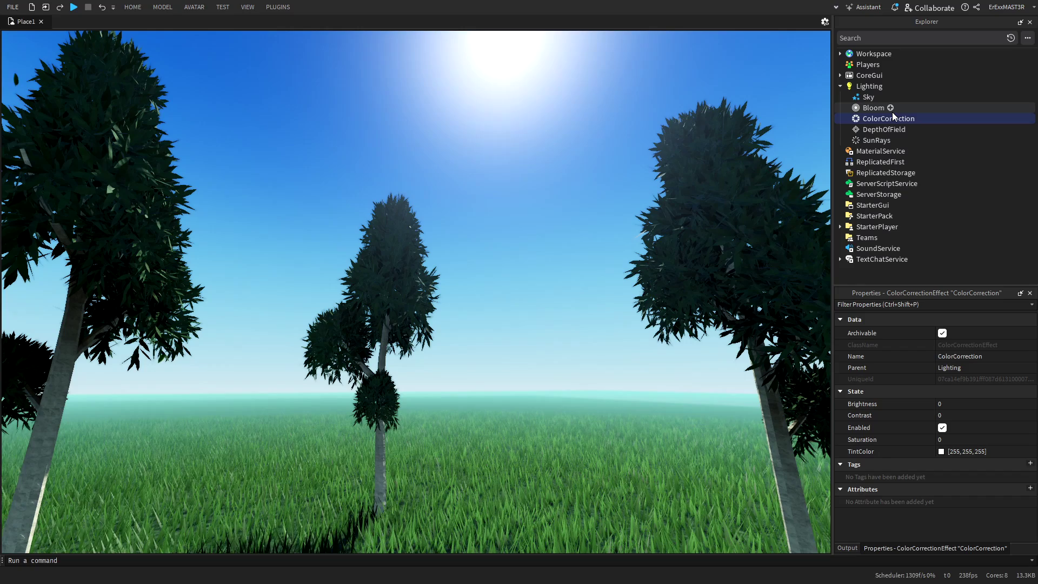
pyautogui.click(944, 452)
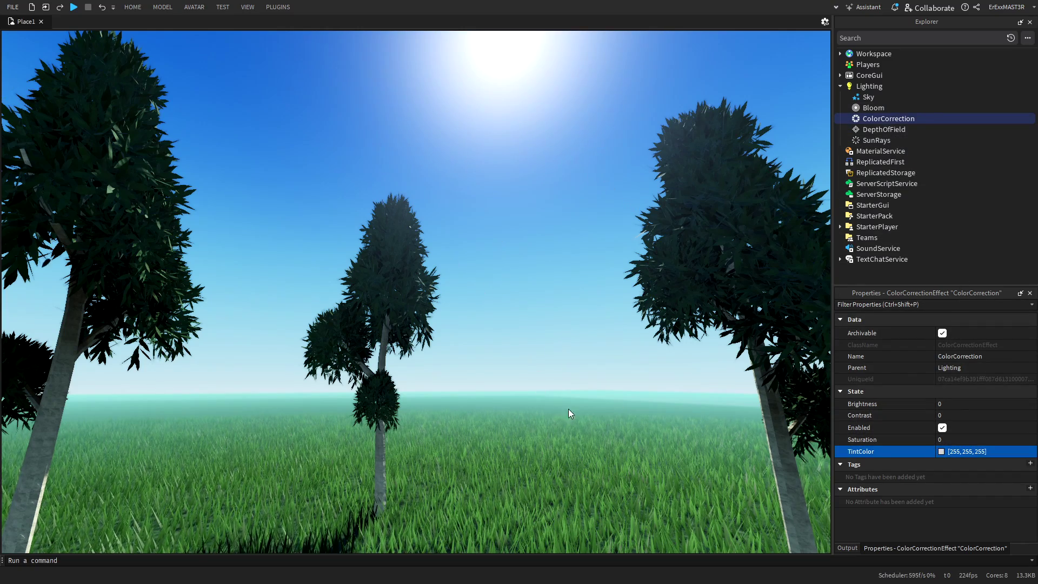
pyautogui.click(808, 378)
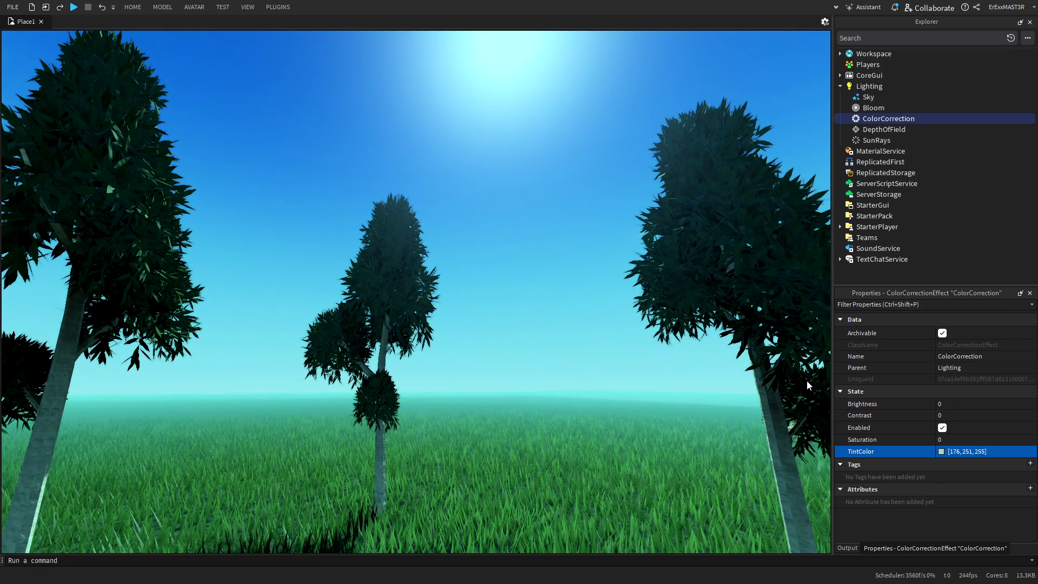
# Set the ColorCorrection effect's Brightness to 0.05 and its Contrast to 0.2, and check the trees and grass.
pyautogui.click(948, 404)
pyautogui.click(947, 404)
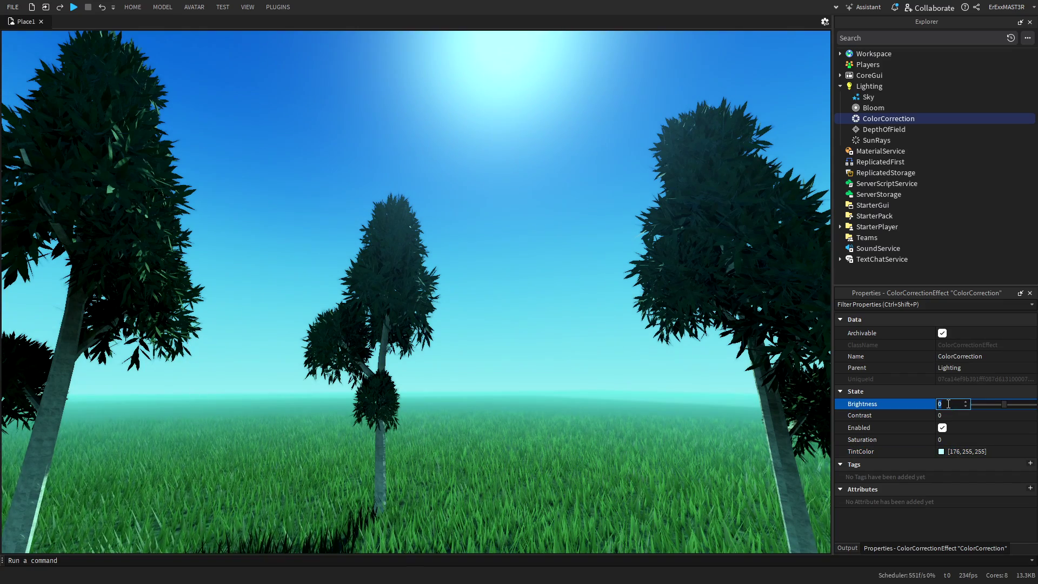
pyautogui.write('.05')
pyautogui.click(952, 416)
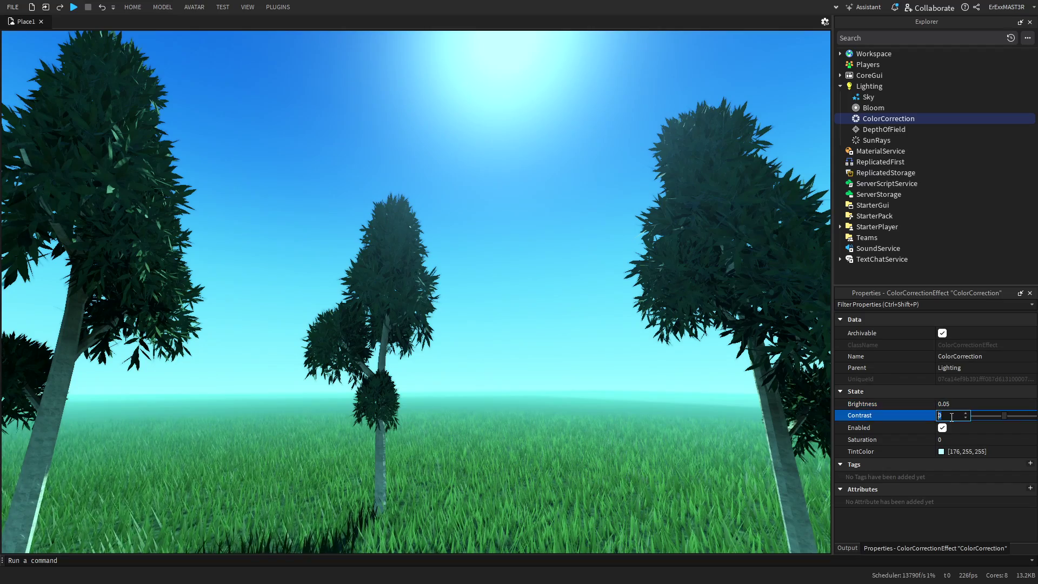
pyautogui.write('.2')
pyautogui.press('Return')
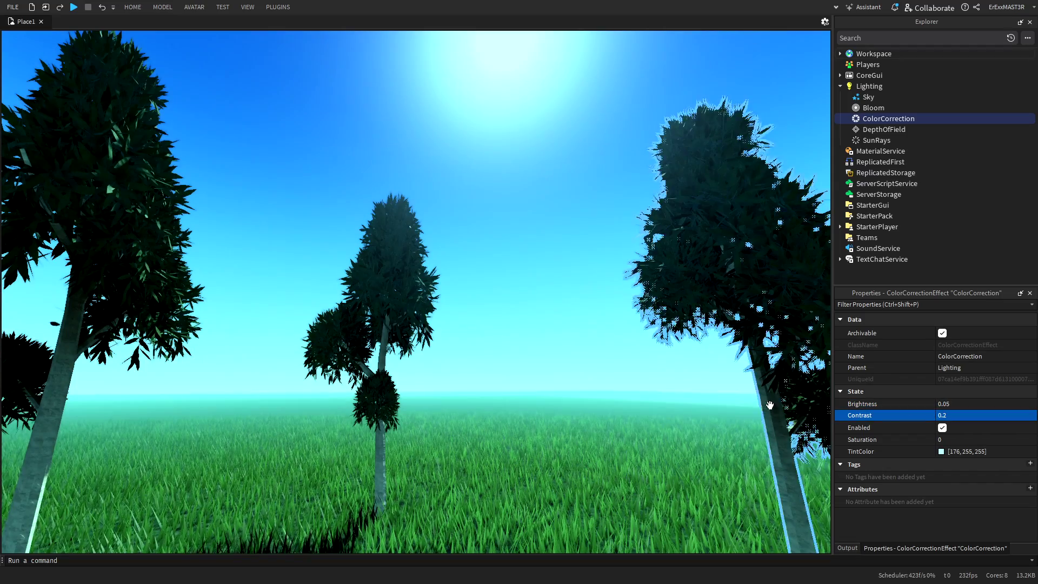
pyautogui.moveTo(761, 407); pyautogui.dragTo(763, 408, button='right')
pyautogui.press('w')
pyautogui.moveTo(614, 261); pyautogui.dragTo(628, 260, button='right')
pyautogui.press('s')
pyautogui.moveTo(562, 210); pyautogui.dragTo(549, 202, button='right')
pyautogui.press('s')
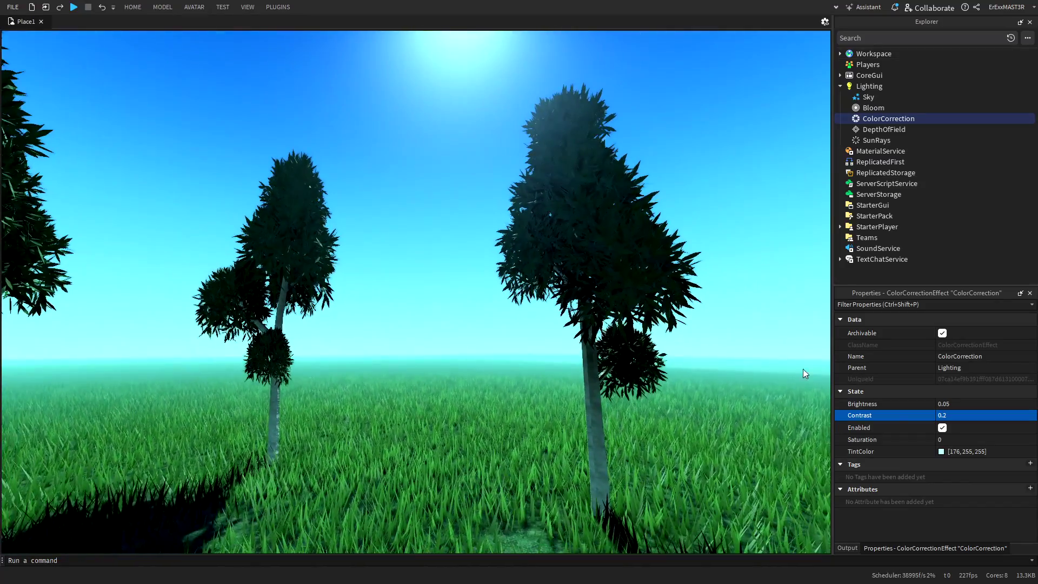
# Try a ColorCorrection Contrast of 0.7 and inspect the trees, grass and sky with it.
pyautogui.click(1010, 415)
pyautogui.moveTo(1012, 419); pyautogui.dragTo(1024, 419)
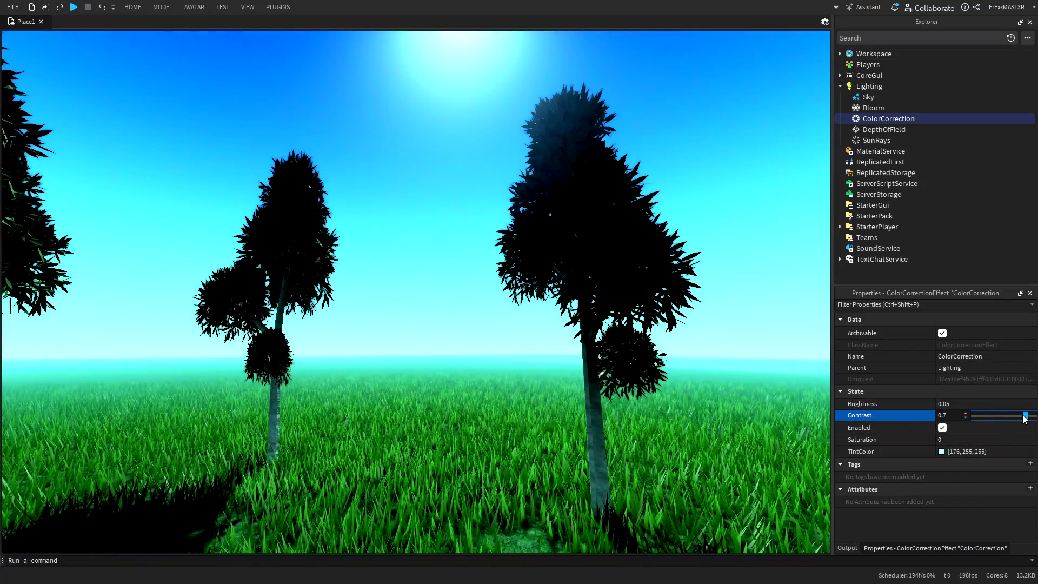
pyautogui.moveTo(677, 367); pyautogui.dragTo(677, 366, button='right')
pyautogui.moveTo(747, 212); pyautogui.dragTo(749, 213, button='right')
pyautogui.moveTo(695, 316); pyautogui.dragTo(681, 316, button='right')
# Test ColorCorrection Contrast values of 1 and 10 on the scene and set the Contrast back to 0.2.
pyautogui.click(969, 416)
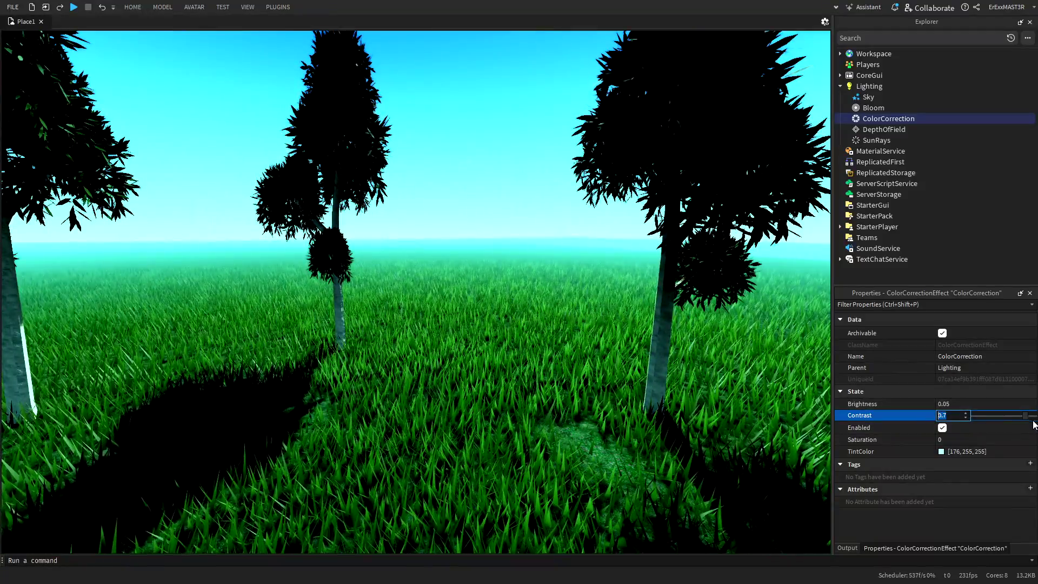
pyautogui.moveTo(1025, 416); pyautogui.dragTo(1034, 415)
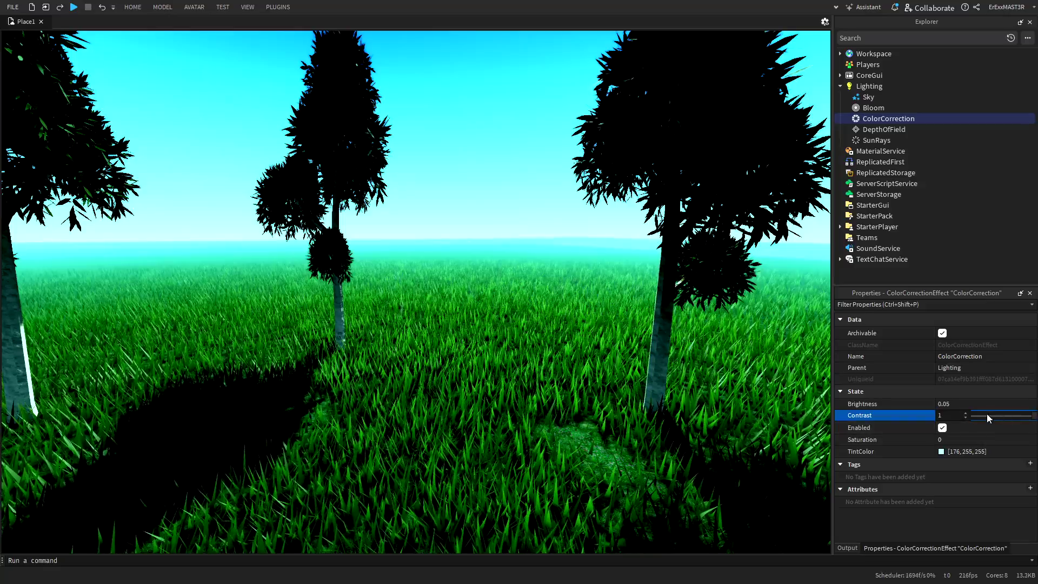
pyautogui.write('0')
pyautogui.press('Return')
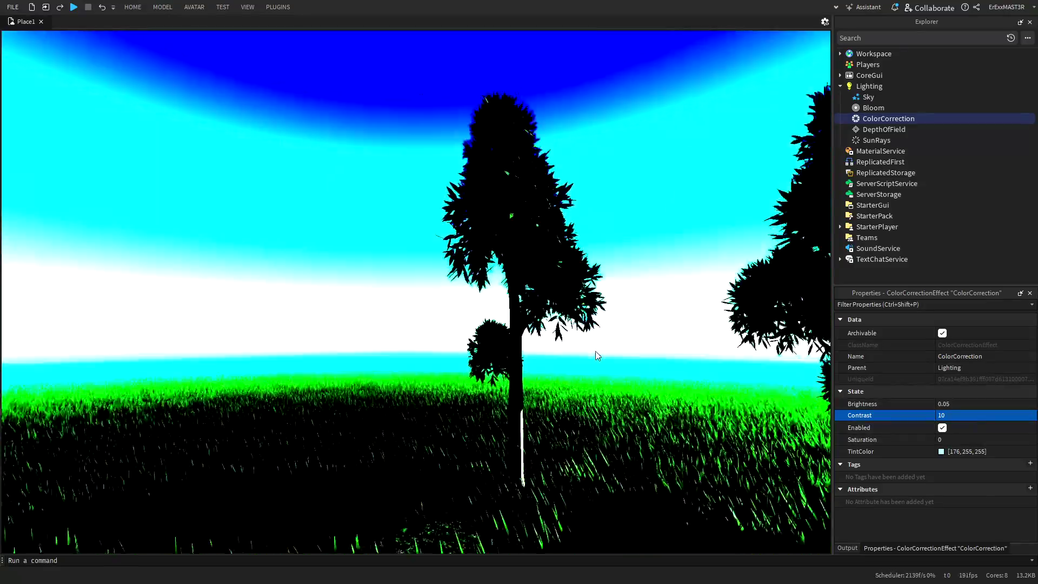
pyautogui.moveTo(596, 352); pyautogui.dragTo(599, 353, button='right')
pyautogui.click(952, 415)
pyautogui.write('0.2')
pyautogui.press('Return')
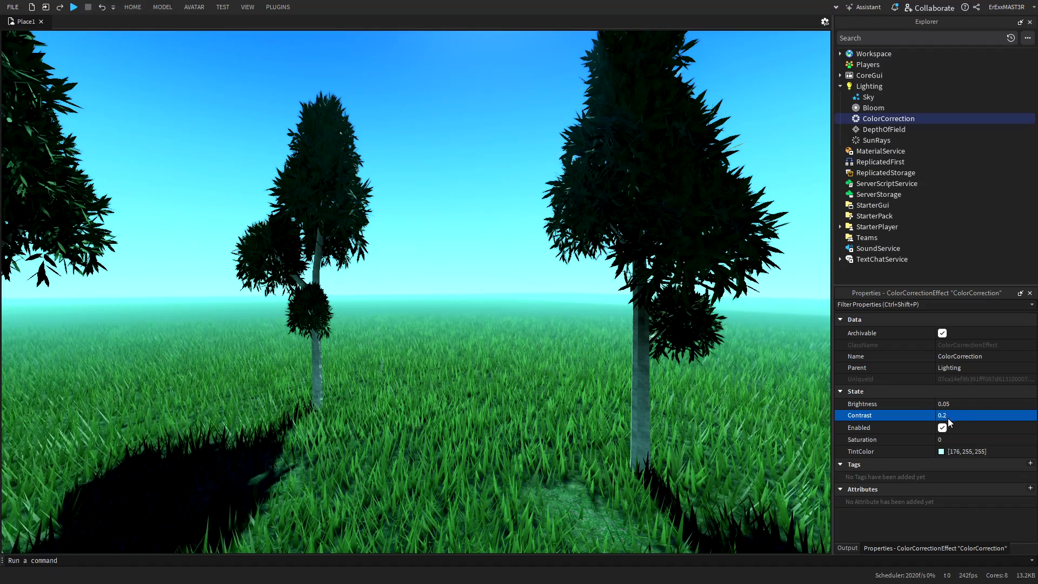
# Try ColorCorrection Saturation values of 0.5 and 0.9 on the scene and reduce the Saturation again.
pyautogui.click(957, 439)
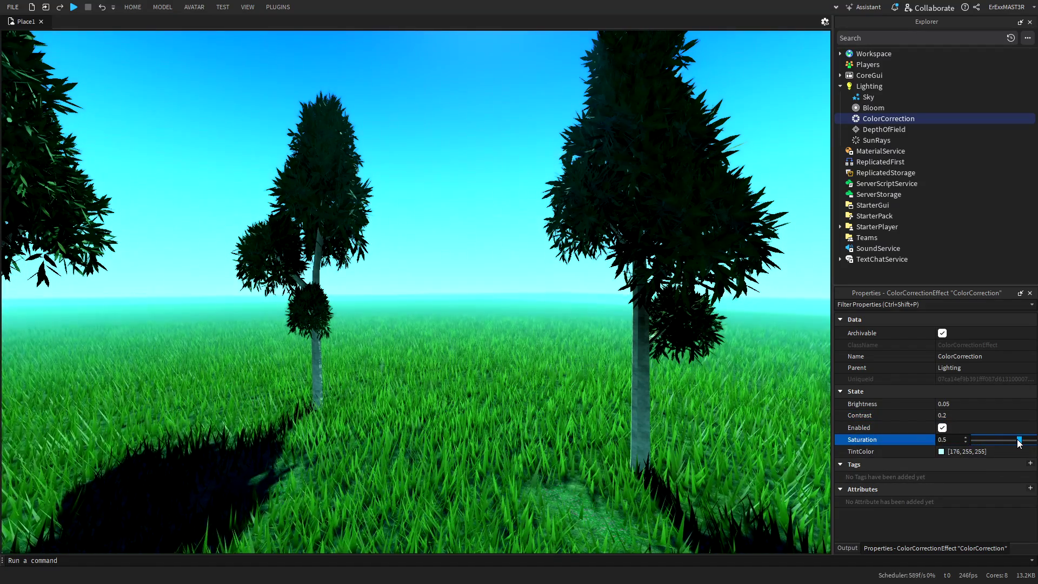
pyautogui.moveTo(583, 362); pyautogui.dragTo(588, 365, button='right')
pyautogui.click(958, 441)
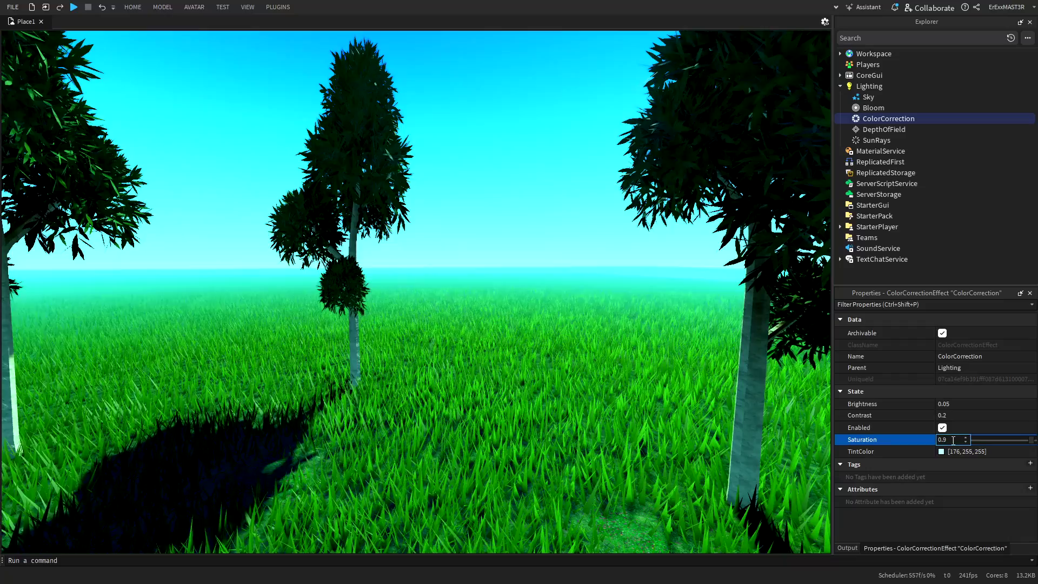
pyautogui.write('0.')
pyautogui.press('Return')
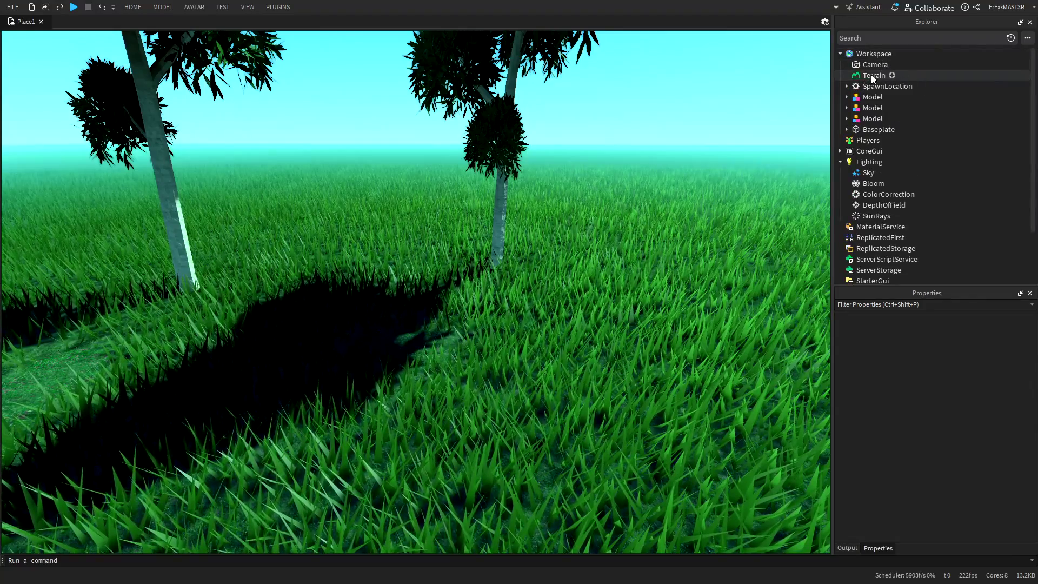
# Select the Workspace's Terrain, look over the grass up close, and set its GrassLength to 0.2.
pyautogui.click(874, 75)
pyautogui.moveTo(624, 208); pyautogui.dragTo(622, 209, button='right')
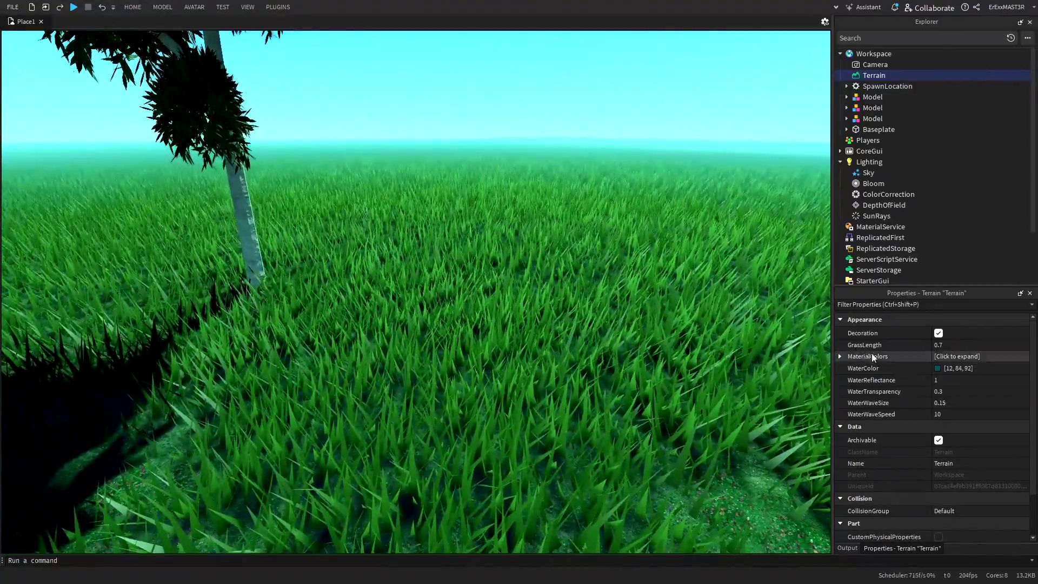
pyautogui.moveTo(627, 299); pyautogui.dragTo(627, 298, button='right')
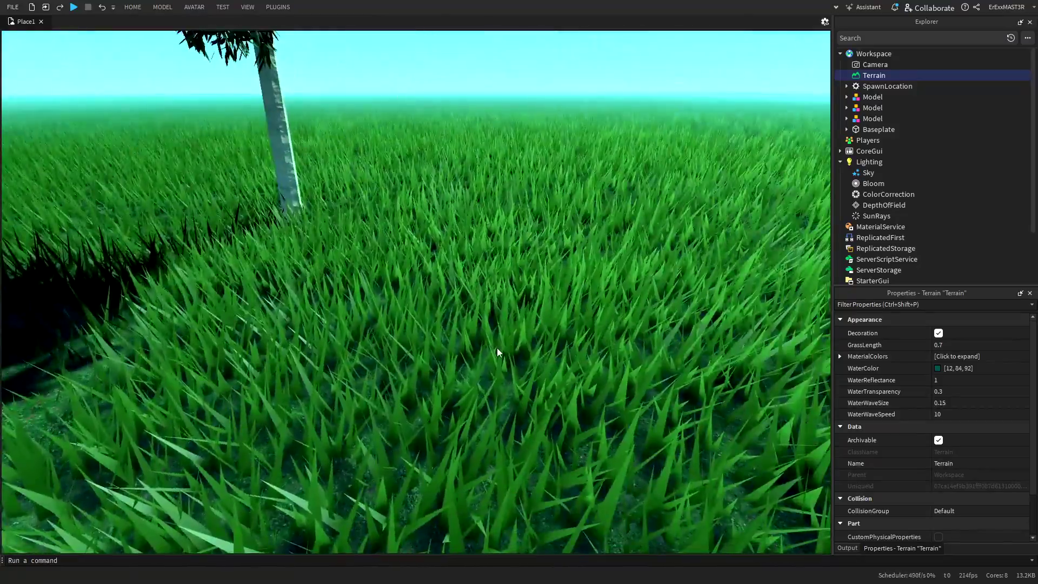
pyautogui.moveTo(540, 331); pyautogui.dragTo(540, 333, button='right')
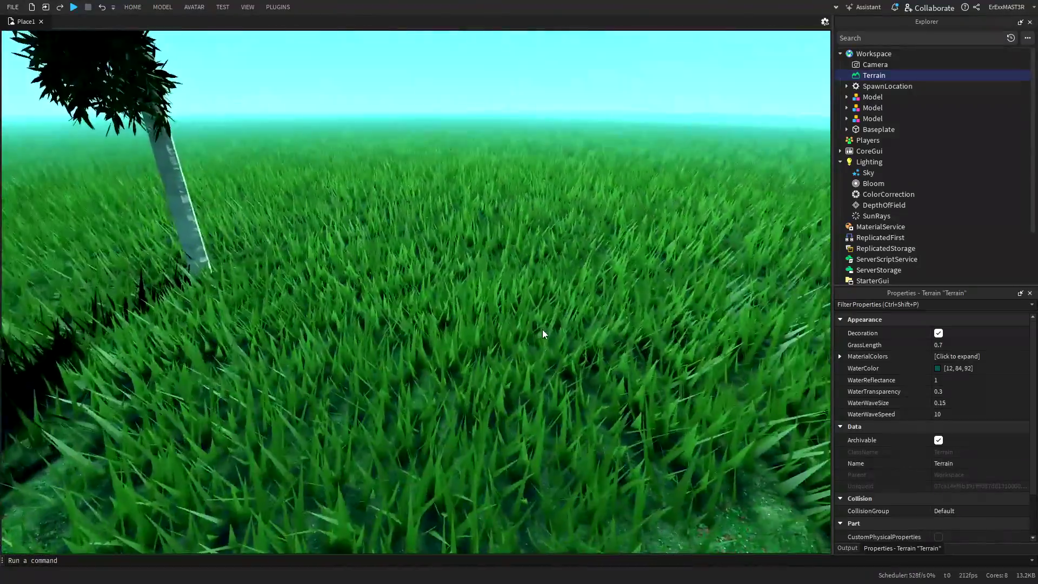
pyautogui.click(951, 344)
pyautogui.write('2')
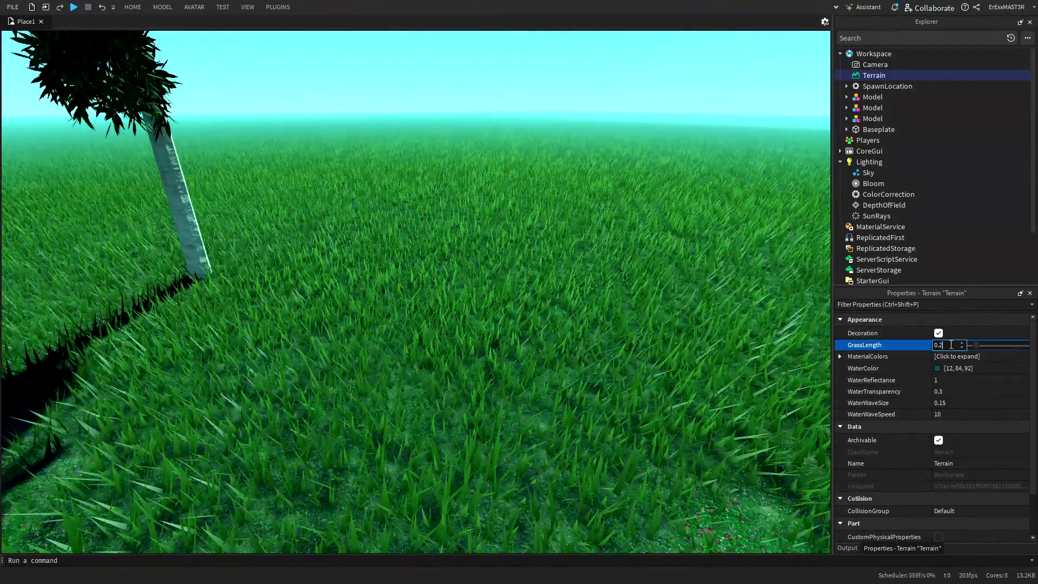
# Apply the Terrain GrassLength of 0.2 and reveal the axis values of the Workspace's GlobalWind property.
pyautogui.press('Return')
pyautogui.moveTo(440, 299); pyautogui.dragTo(441, 300, button='right')
pyautogui.click(874, 54)
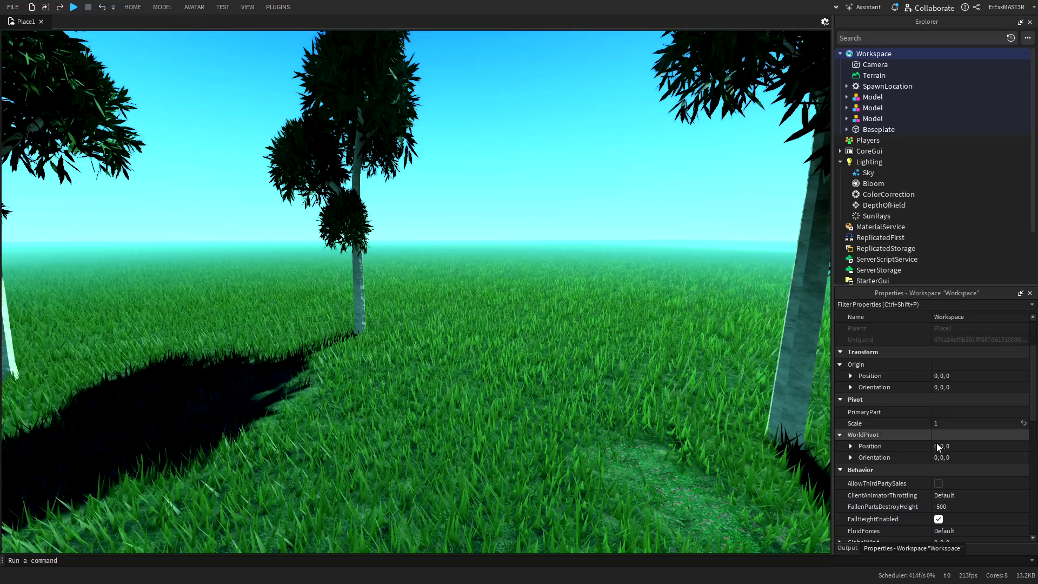
pyautogui.scroll(-3, 931, 452)
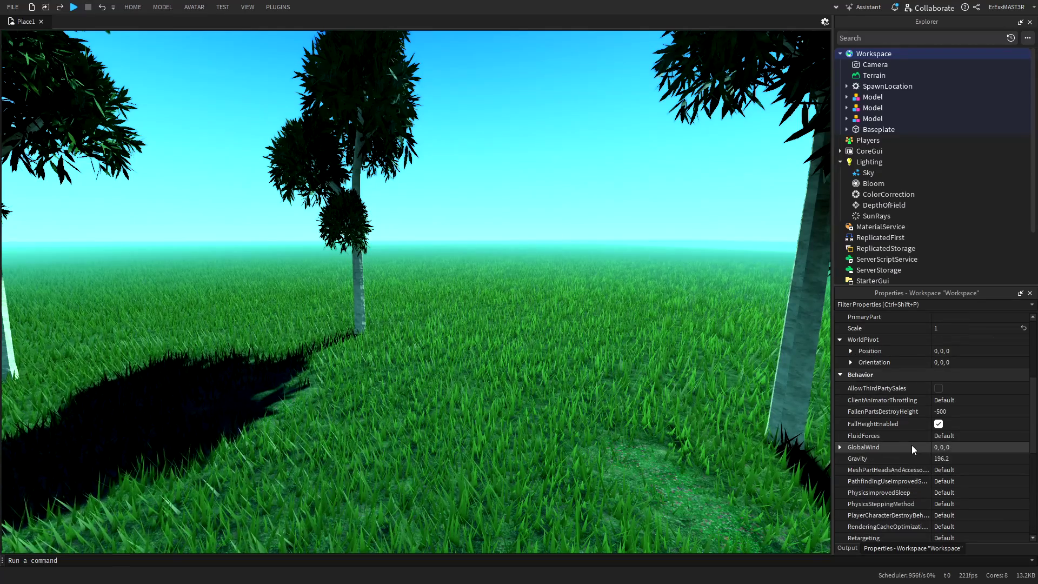
pyautogui.click(841, 447)
pyautogui.scroll(-3, 862, 433)
pyautogui.moveTo(670, 334); pyautogui.dragTo(661, 336, button='right')
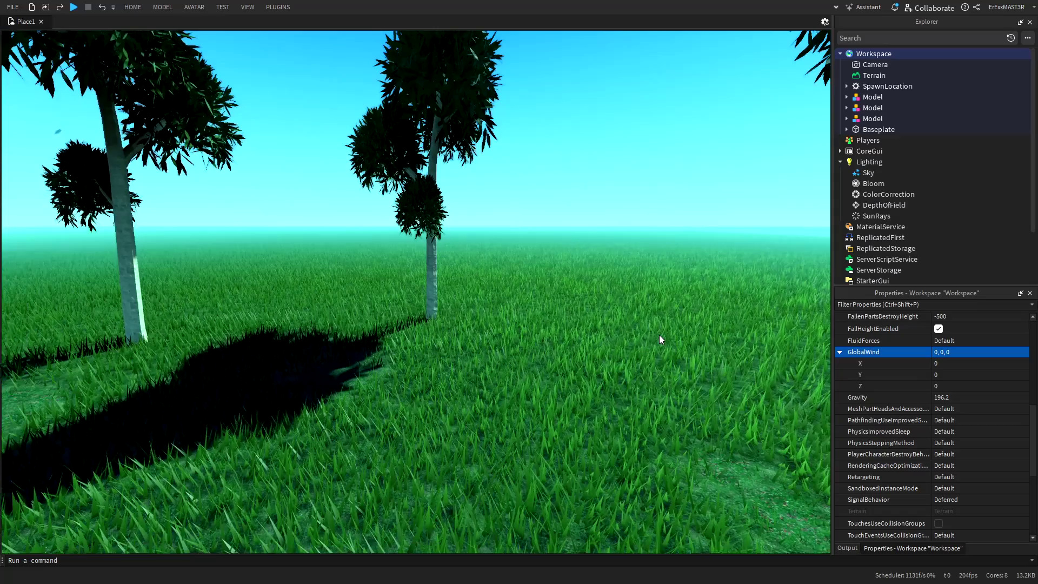
# Try a GlobalWind X value of 2 on the Workspace and inspect the grass up close.
pyautogui.scroll(5, 561, 356)
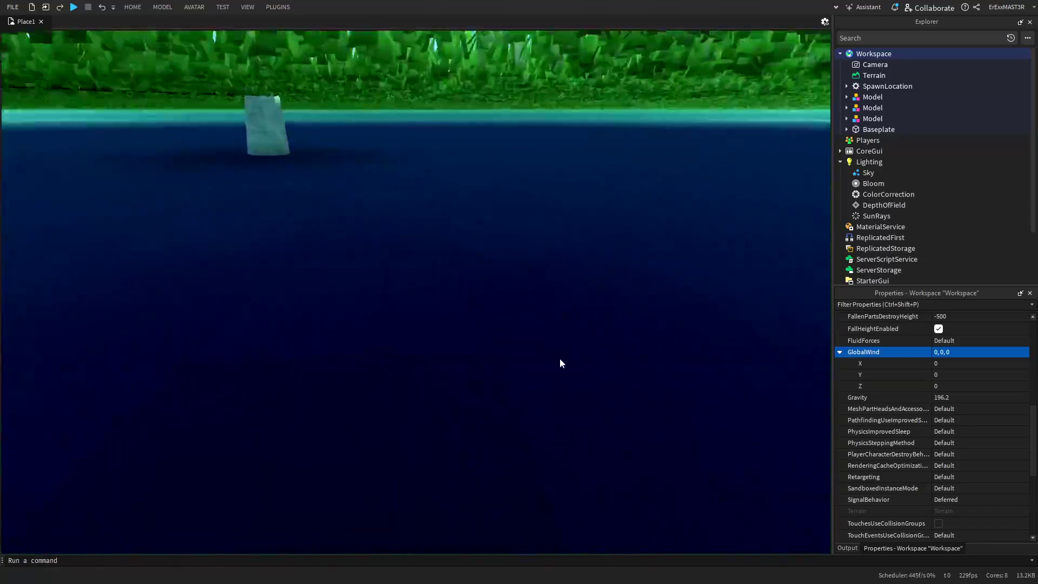
pyautogui.scroll(-4, 560, 357)
pyautogui.moveTo(560, 356); pyautogui.dragTo(455, 329, button='right')
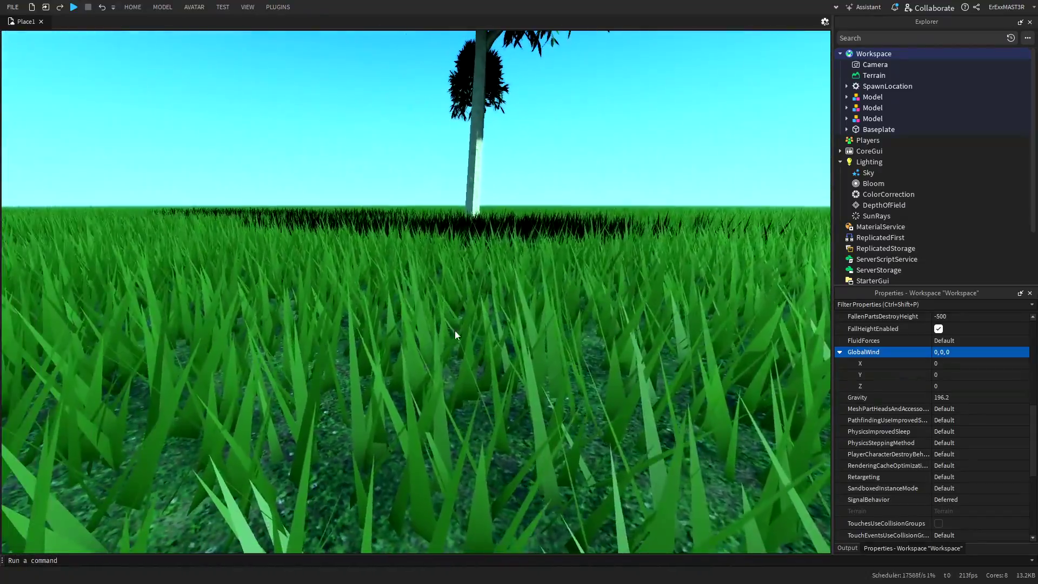
pyautogui.scroll(-4, 468, 324)
pyautogui.click(953, 364)
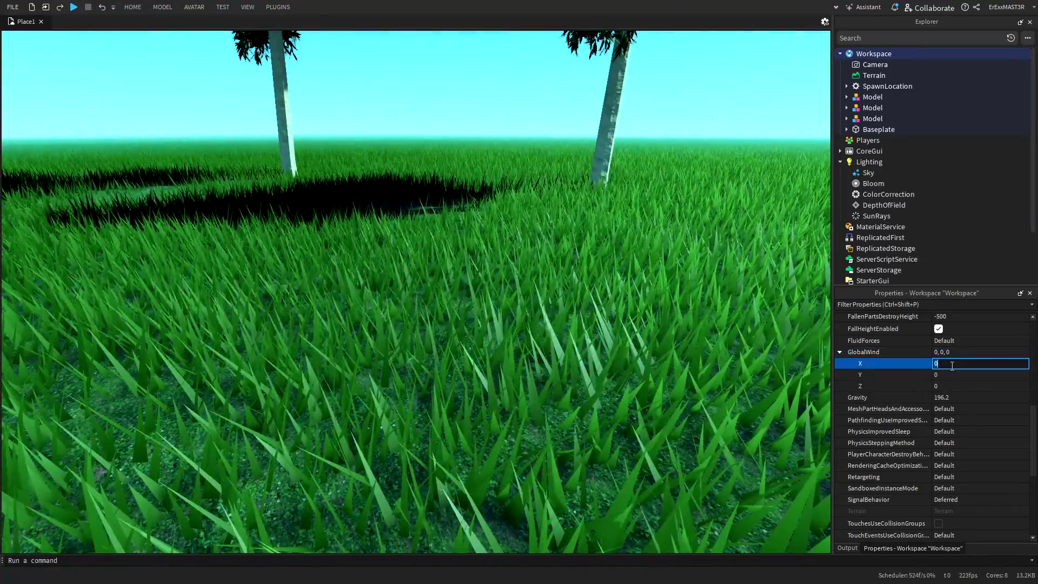
pyautogui.write('2')
pyautogui.press('Return')
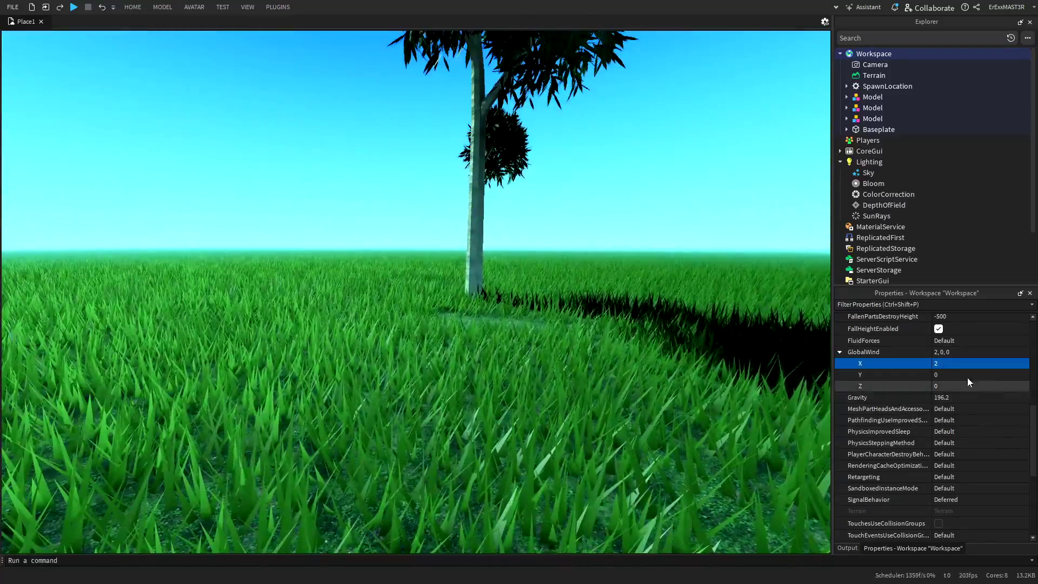
pyautogui.moveTo(557, 365); pyautogui.dragTo(544, 325, button='right')
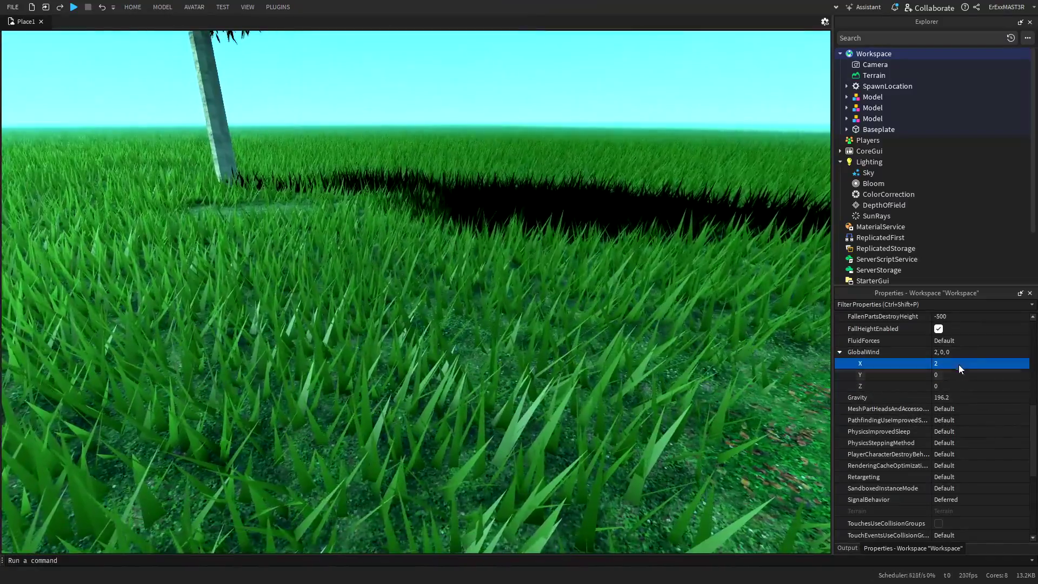
# Set the Workspace's GlobalWind X to 10 and check the movement of the grass.
pyautogui.click(956, 363)
pyautogui.write('10')
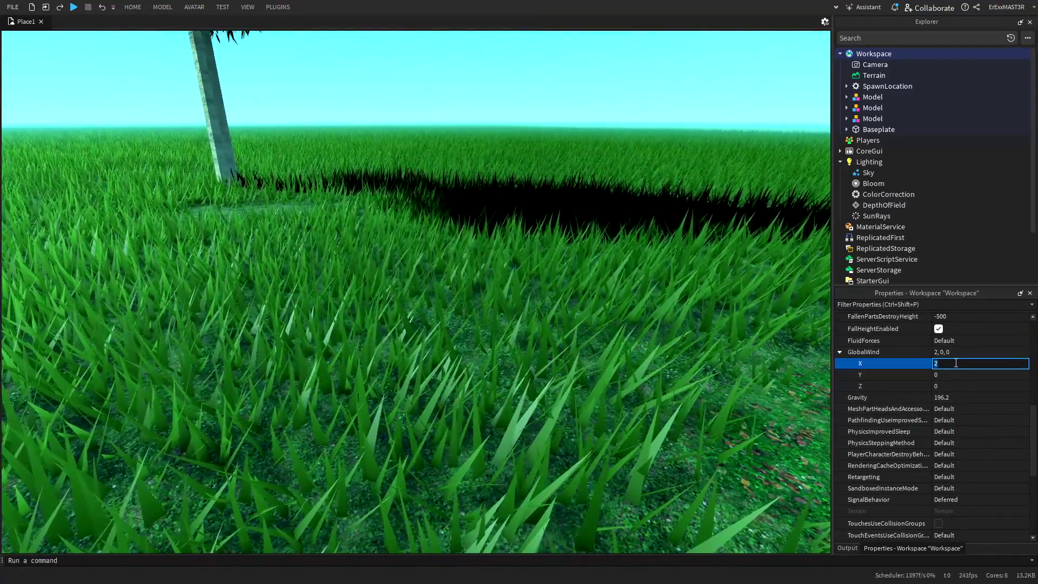
pyautogui.press('Return')
pyautogui.moveTo(631, 300); pyautogui.dragTo(632, 302, button='right')
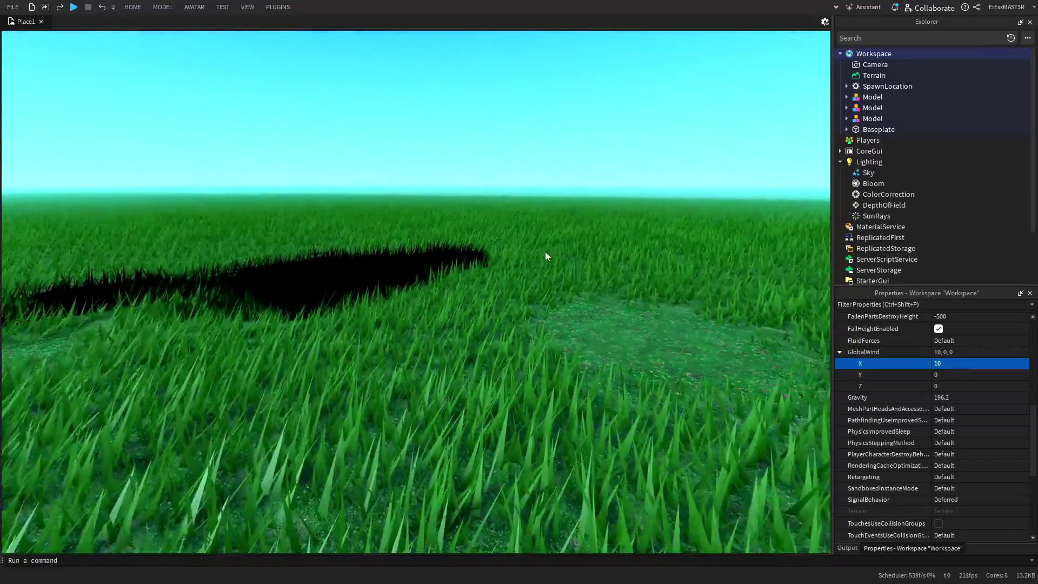
pyautogui.moveTo(571, 215); pyautogui.dragTo(571, 210, button='right')
pyautogui.moveTo(583, 401); pyautogui.dragTo(516, 374, button='right')
# Set the Workspace's GlobalWind Y to 5 and Z to 10.
pyautogui.click(937, 375)
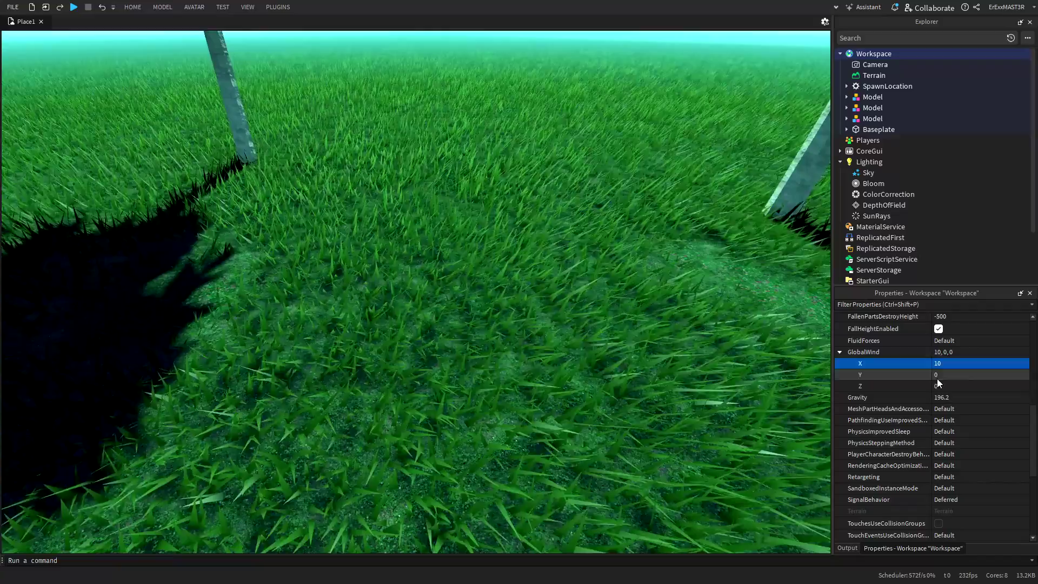
pyautogui.write('5')
pyautogui.press('Return')
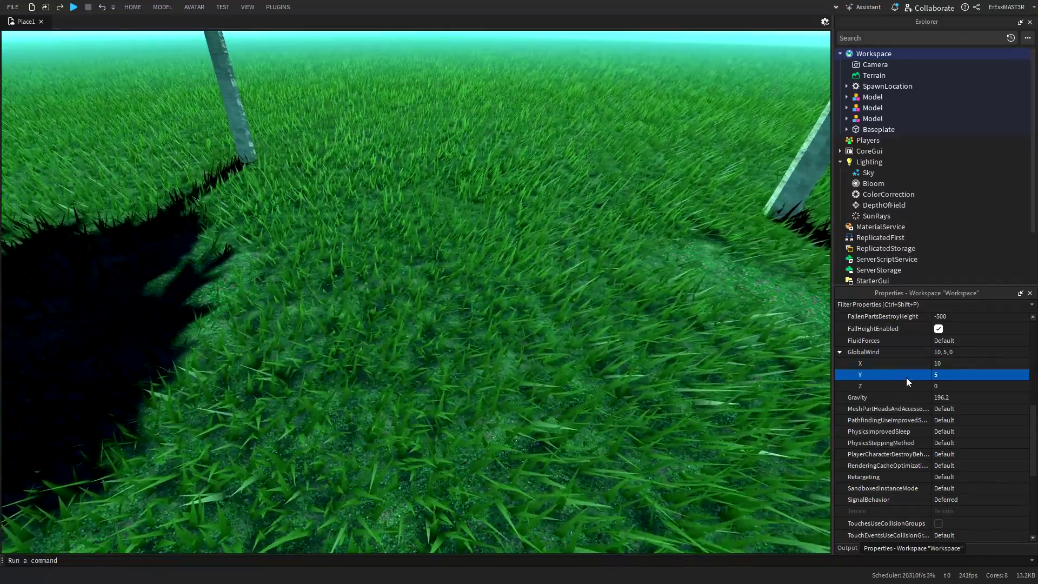
pyautogui.click(960, 386)
pyautogui.write('10')
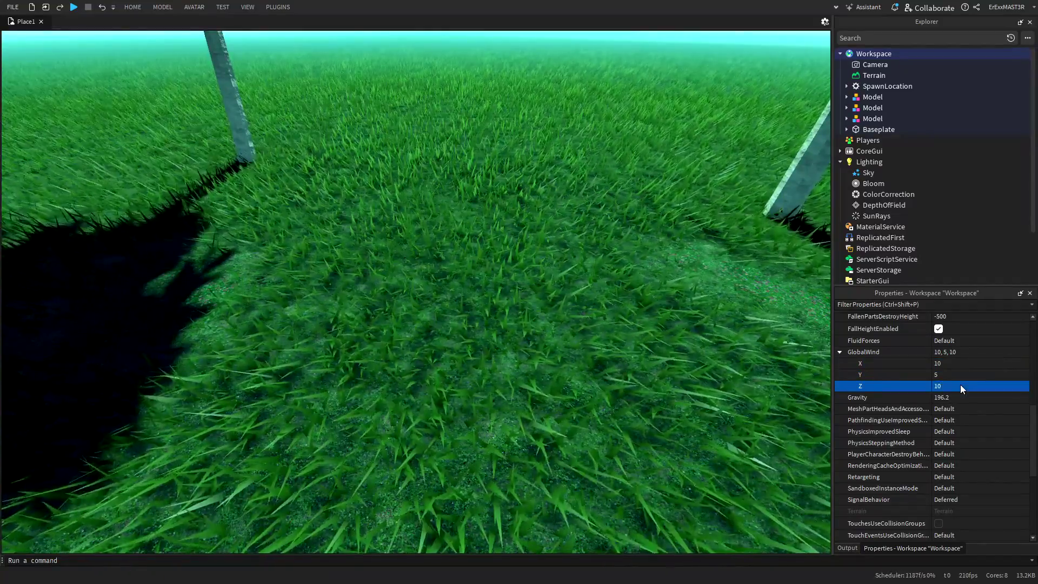
pyautogui.moveTo(493, 397); pyautogui.dragTo(439, 343, button='right')
# Focus on the Leaves mesh of a tree and examine its foliage in the wind.
pyautogui.click(405, 278)
pyautogui.press('f')
pyautogui.moveTo(572, 323); pyautogui.dragTo(593, 325, button='right')
pyautogui.click(596, 329)
pyautogui.press('s')
pyautogui.press('d')
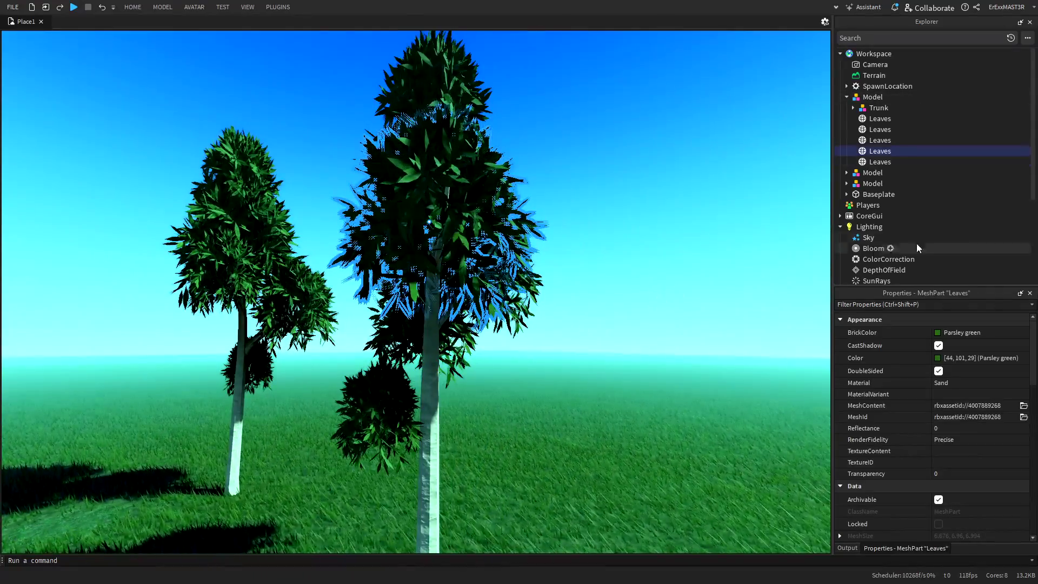
pyautogui.press('d')
pyautogui.moveTo(597, 180); pyautogui.dragTo(748, 210, button='right')
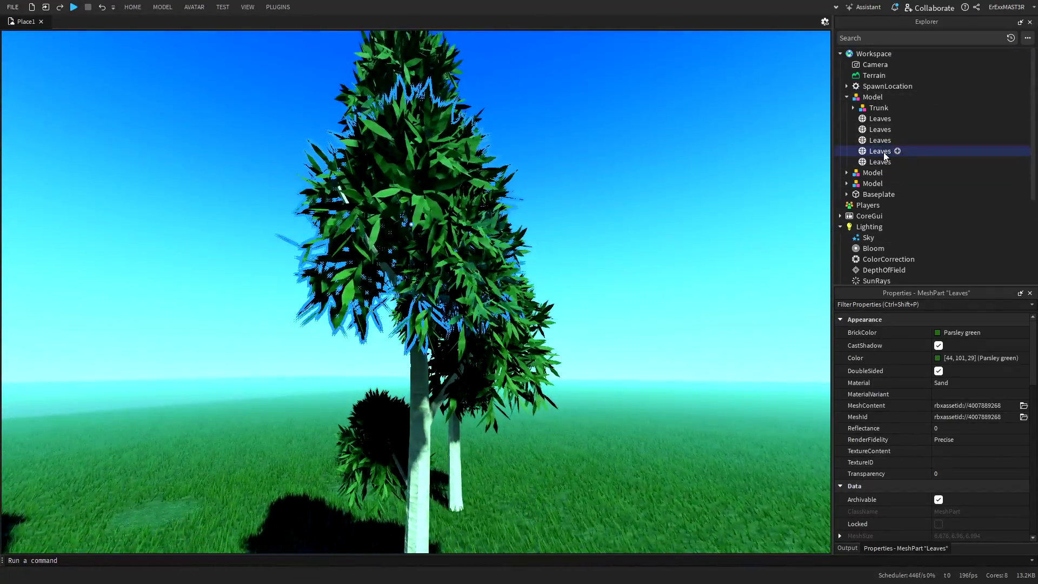
pyautogui.press('w')
# Clear the selection and look over the three trees, their shadows and the windblown grass from farther away.
pyautogui.moveTo(660, 247); pyautogui.dragTo(575, 252, button='right')
pyautogui.press('s')
pyautogui.press('d')
pyautogui.press('s')
pyautogui.press('w')
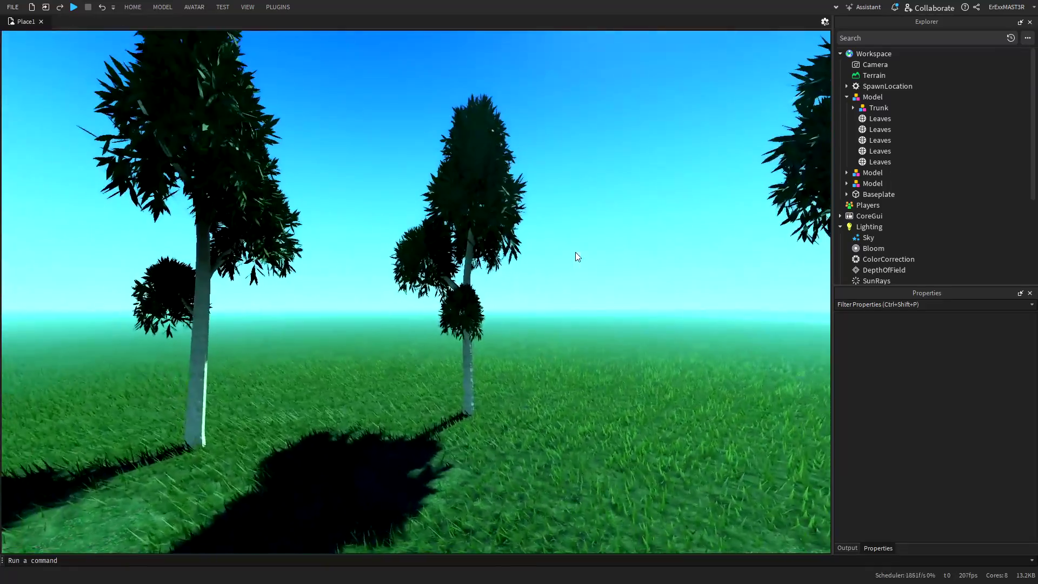
pyautogui.moveTo(508, 284); pyautogui.dragTo(507, 285, button='right')
pyautogui.press('s')
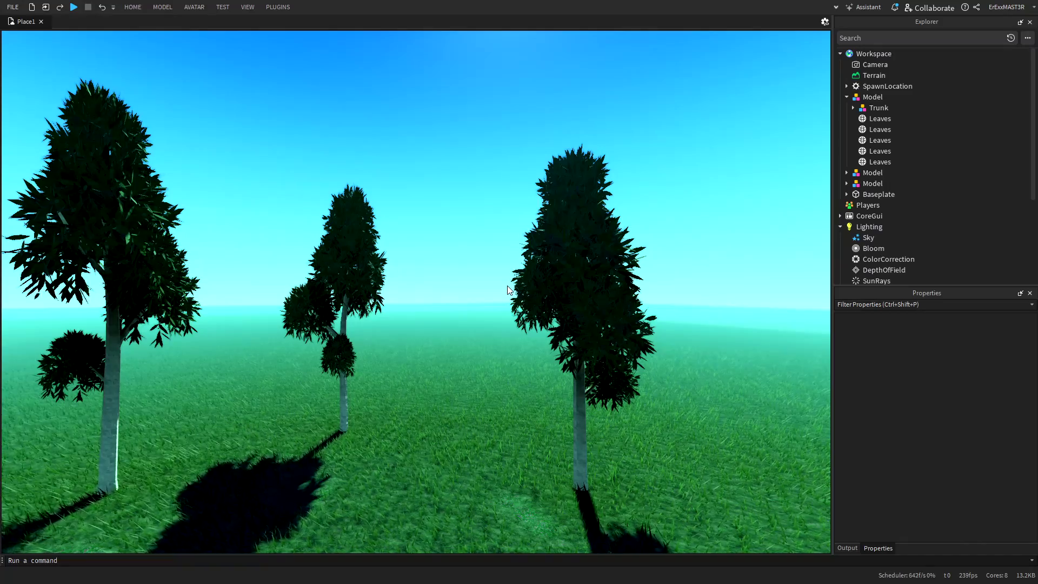
pyautogui.press('w')
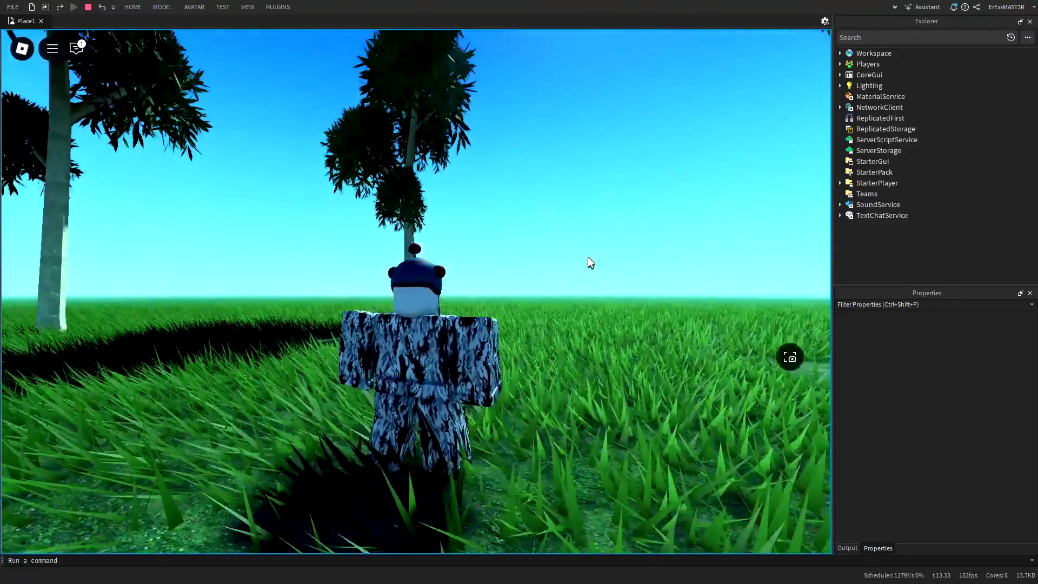
# Examine the avatar, grass, trees and low sun from several angles in the playtest with Lighting's ClockTime at 17.4.
pyautogui.moveTo(588, 258); pyautogui.dragTo(588, 256, button='right')
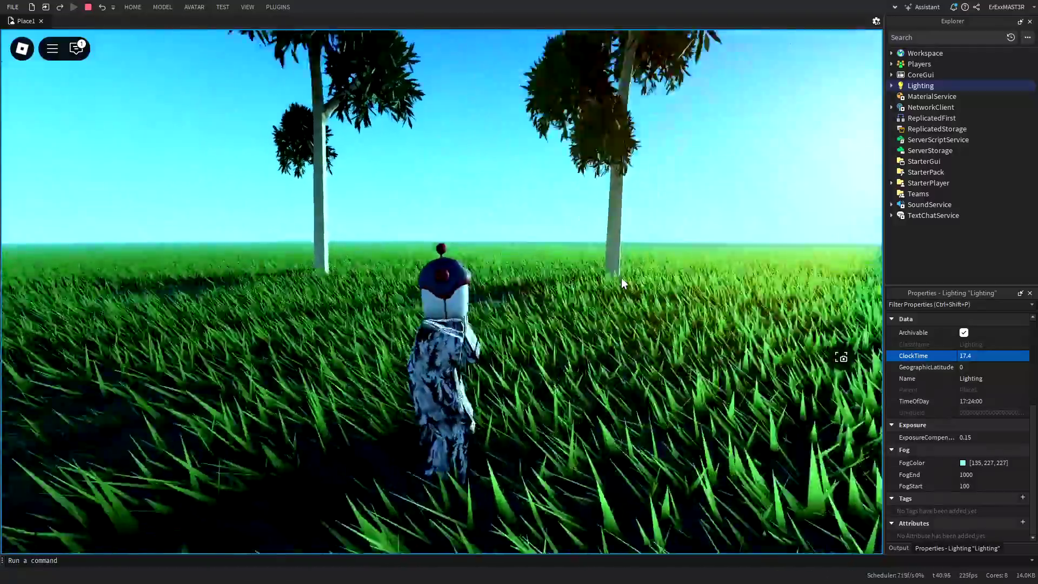
pyautogui.moveTo(622, 278); pyautogui.dragTo(622, 278, button='right')
pyautogui.moveTo(482, 287); pyautogui.dragTo(481, 287, button='right')
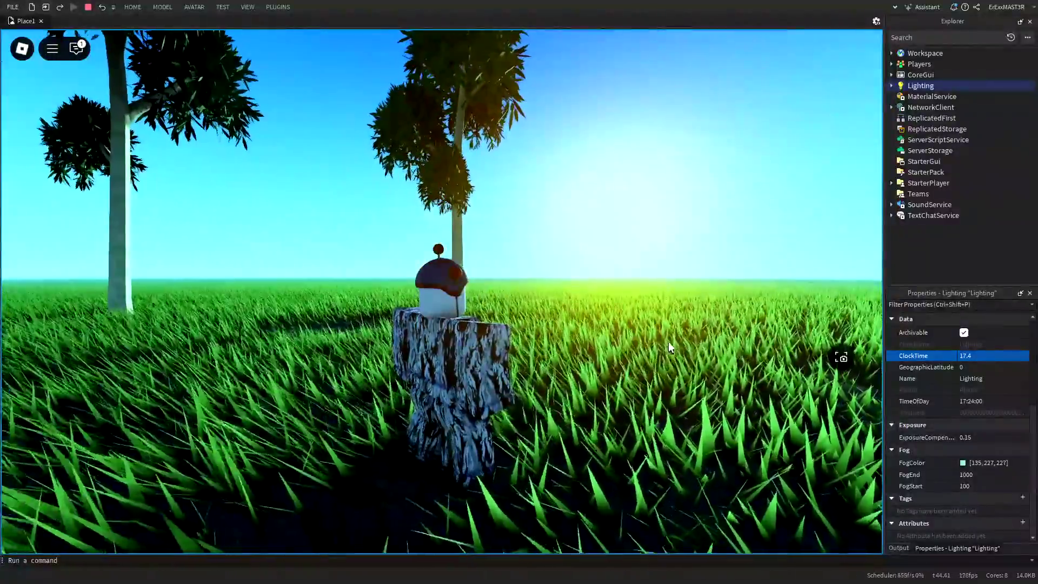
pyautogui.moveTo(669, 341); pyautogui.dragTo(670, 342, button='right')
pyautogui.moveTo(605, 329); pyautogui.dragTo(605, 328, button='right')
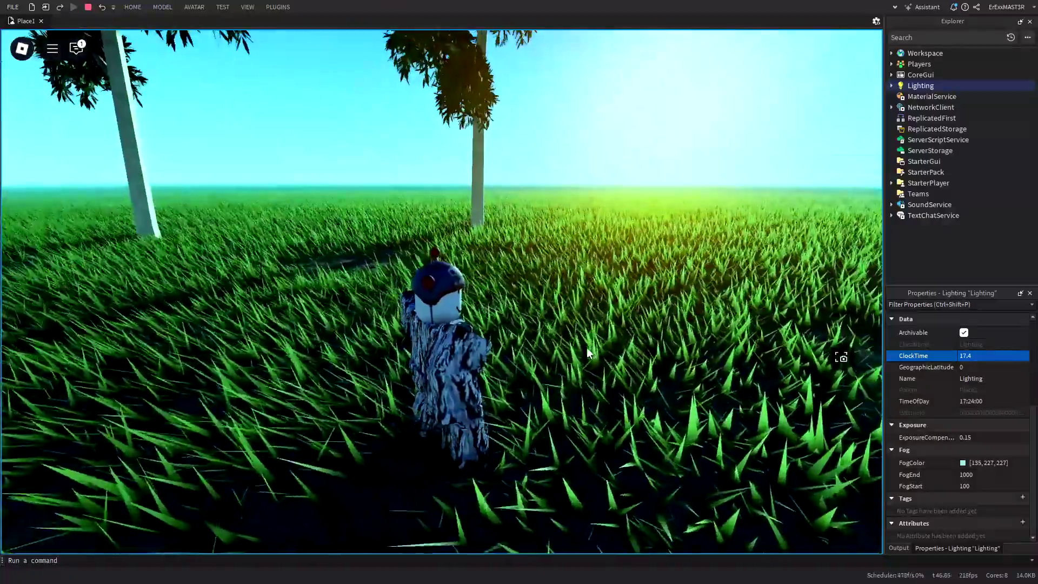
pyautogui.moveTo(586, 399); pyautogui.dragTo(586, 398, button='right')
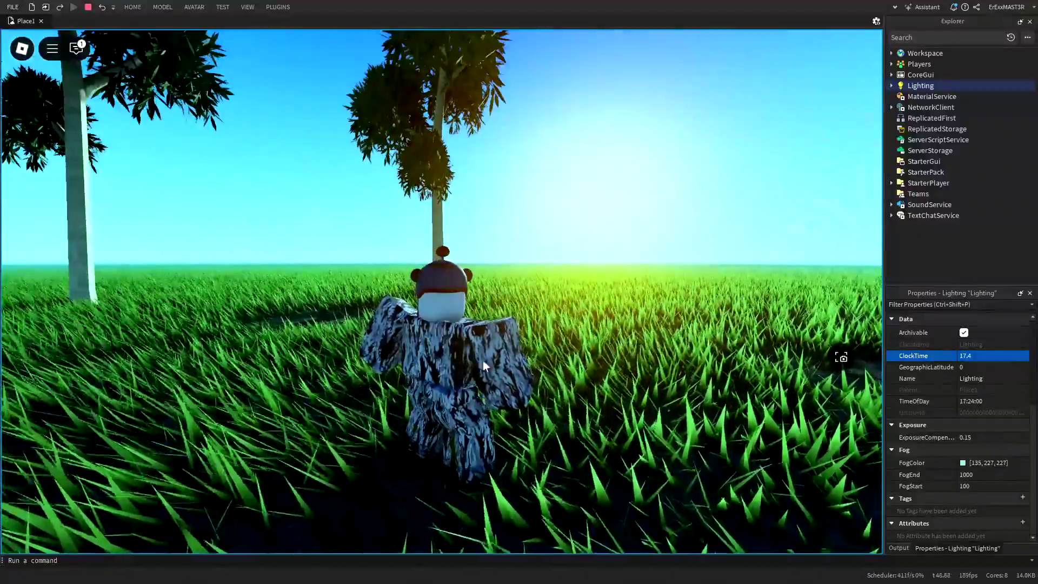
pyautogui.moveTo(481, 323); pyautogui.dragTo(482, 323, button='right')
pyautogui.moveTo(484, 276); pyautogui.dragTo(484, 276, button='right')
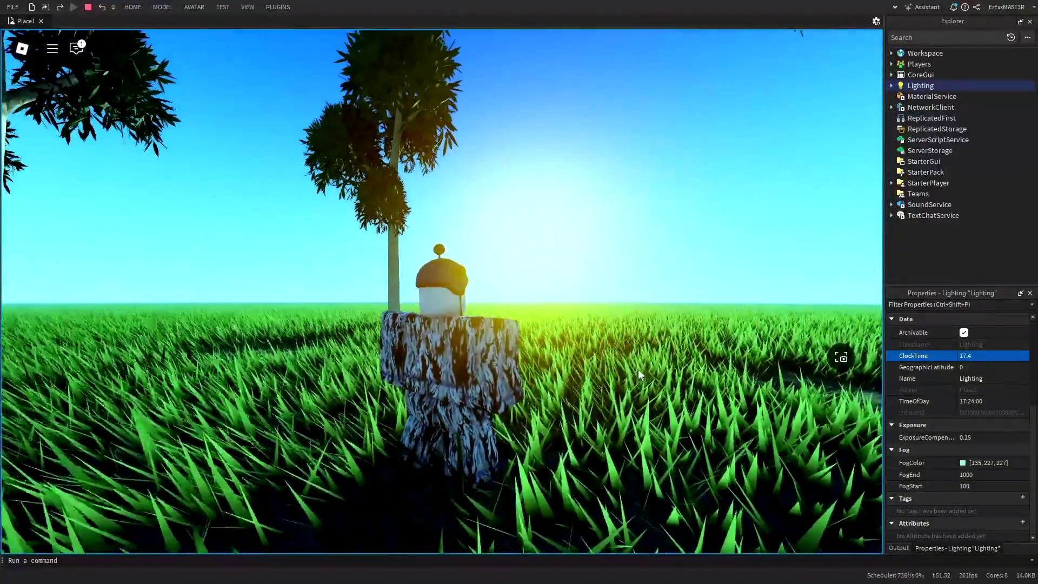
pyautogui.moveTo(638, 374); pyautogui.dragTo(491, 330, button='right')
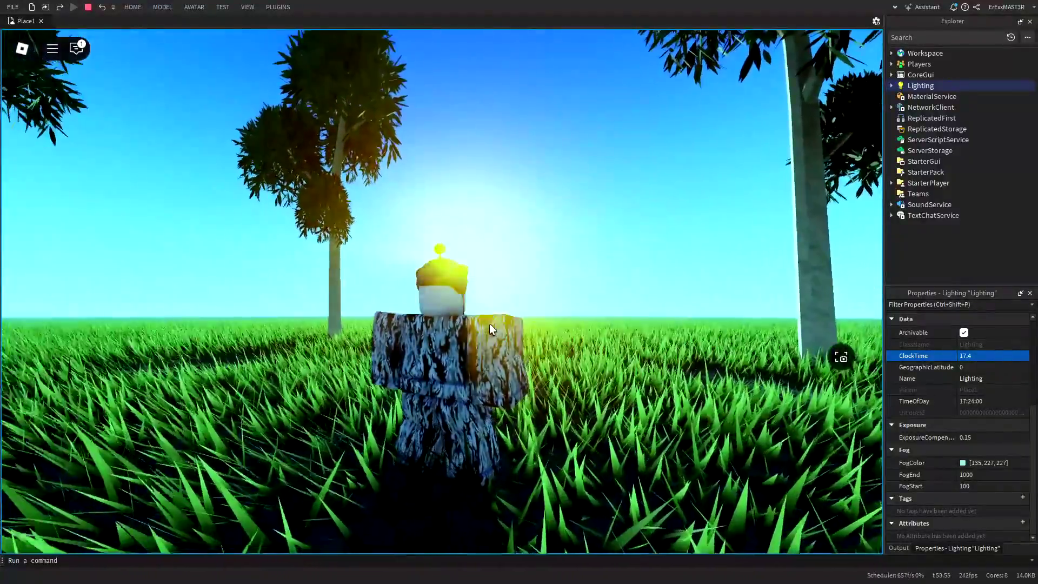